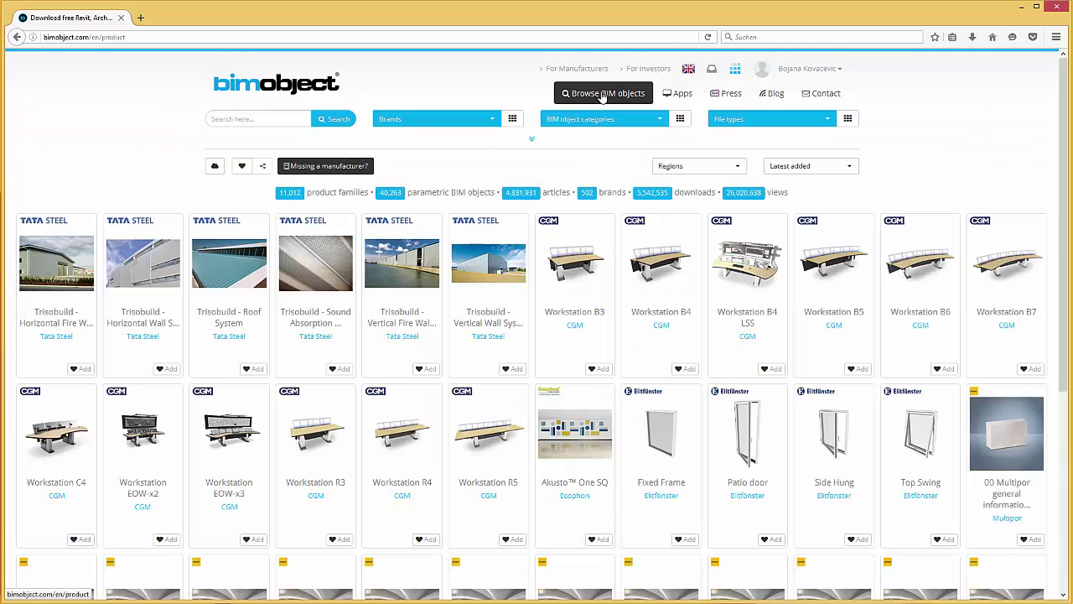
Filter the BIMobject catalogue to the Multipor brand by searching 'Mul' in Brands
left_click(467, 121)
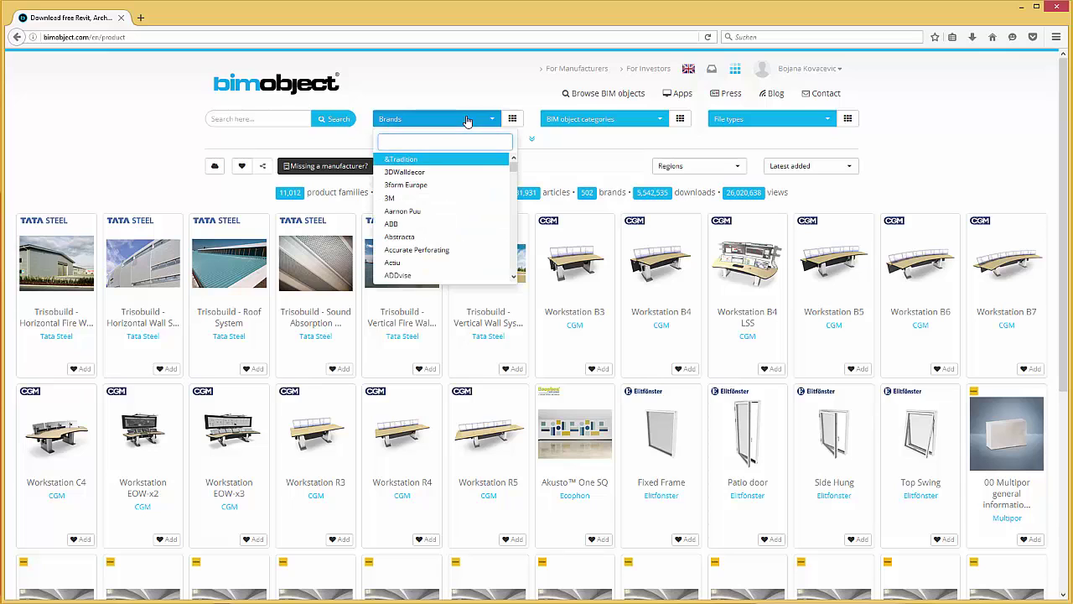
type("Multipor")
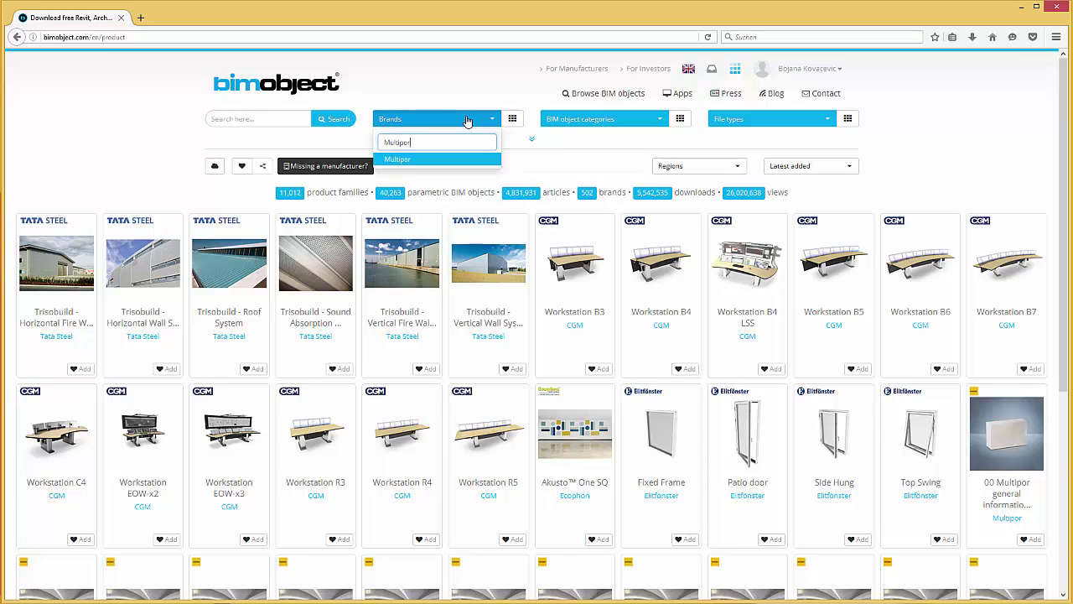
left_click(443, 160)
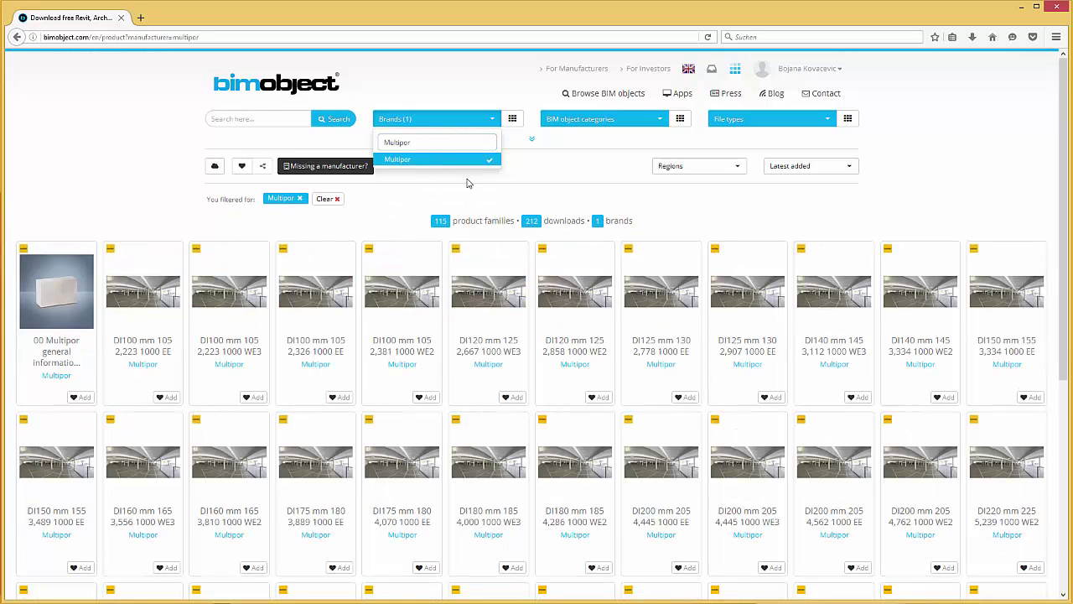
left_click(468, 183)
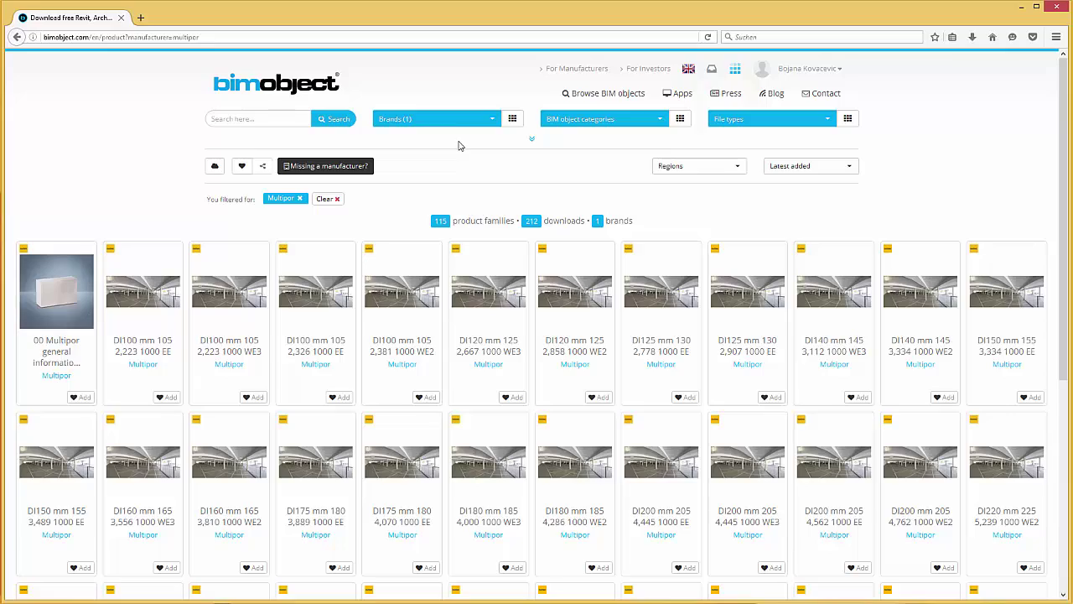
scroll(460, 168, "down", 5)
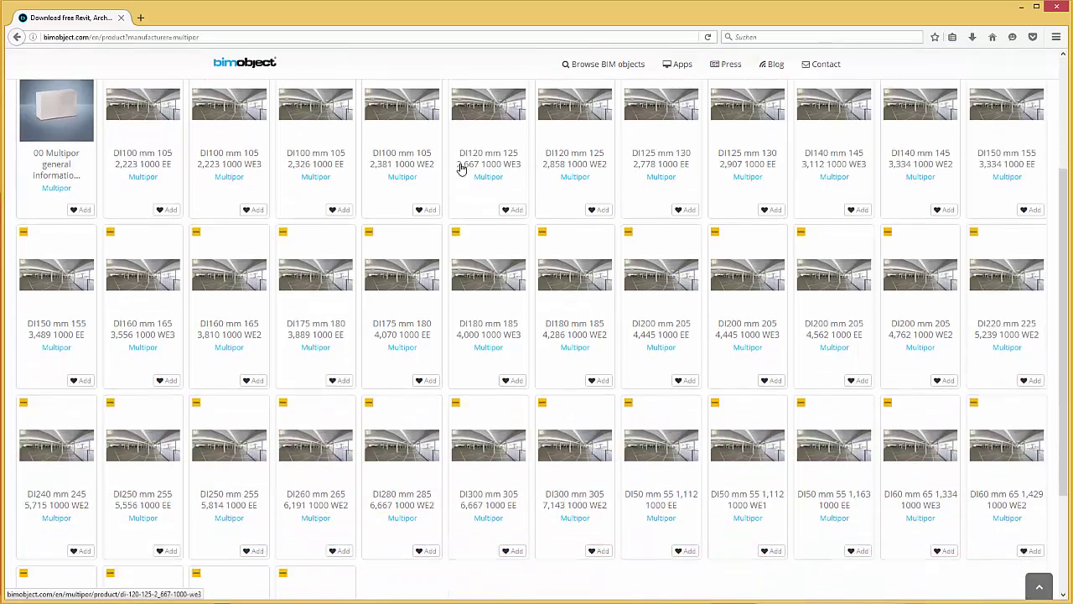
scroll(460, 168, "down", 5)
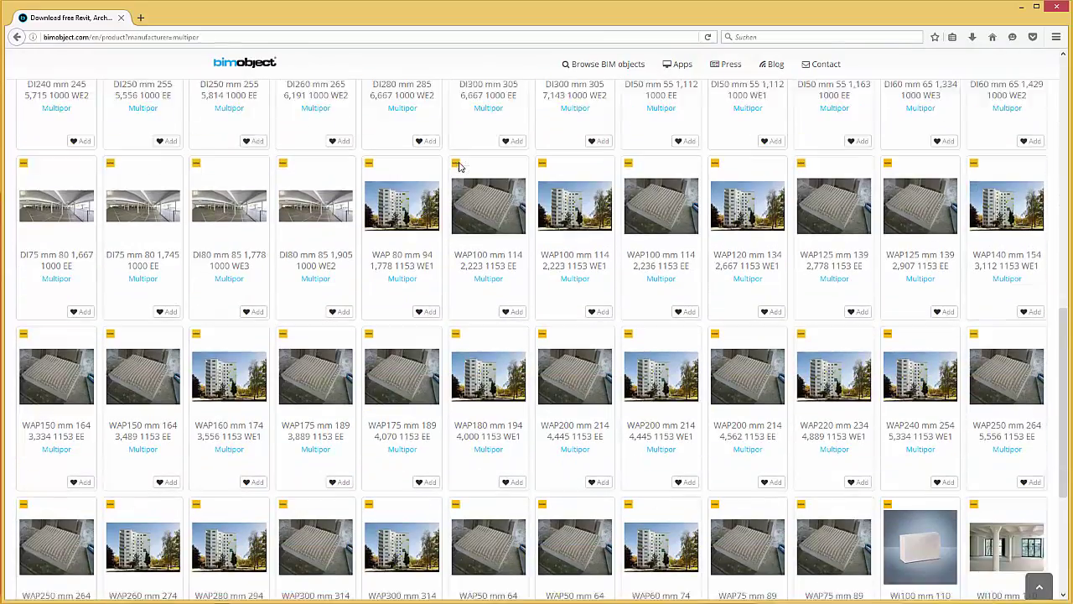
scroll(460, 167, "up", 5)
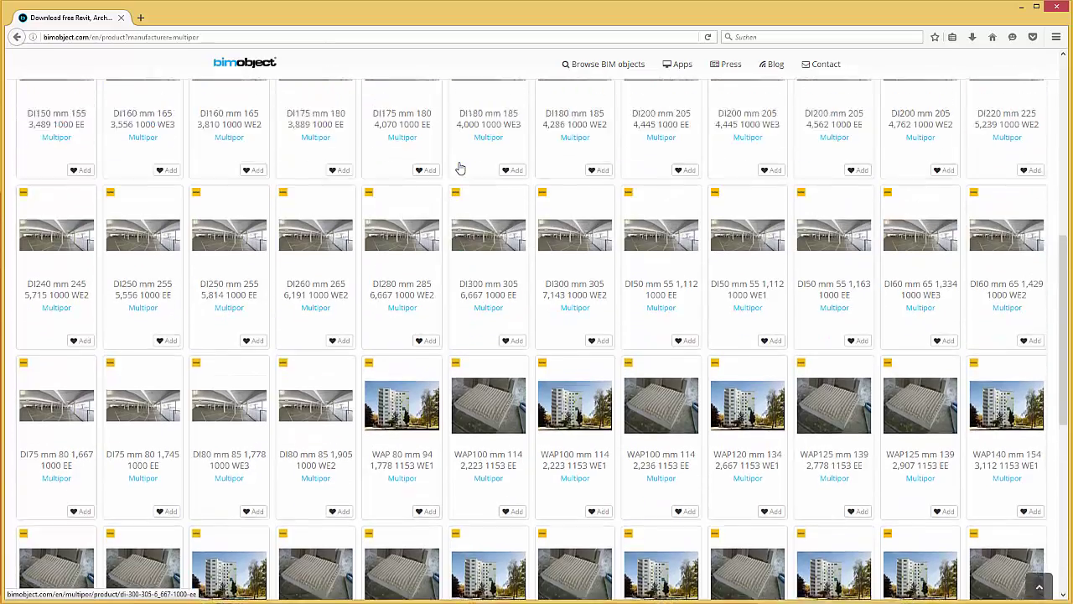
scroll(459, 168, "up", 4)
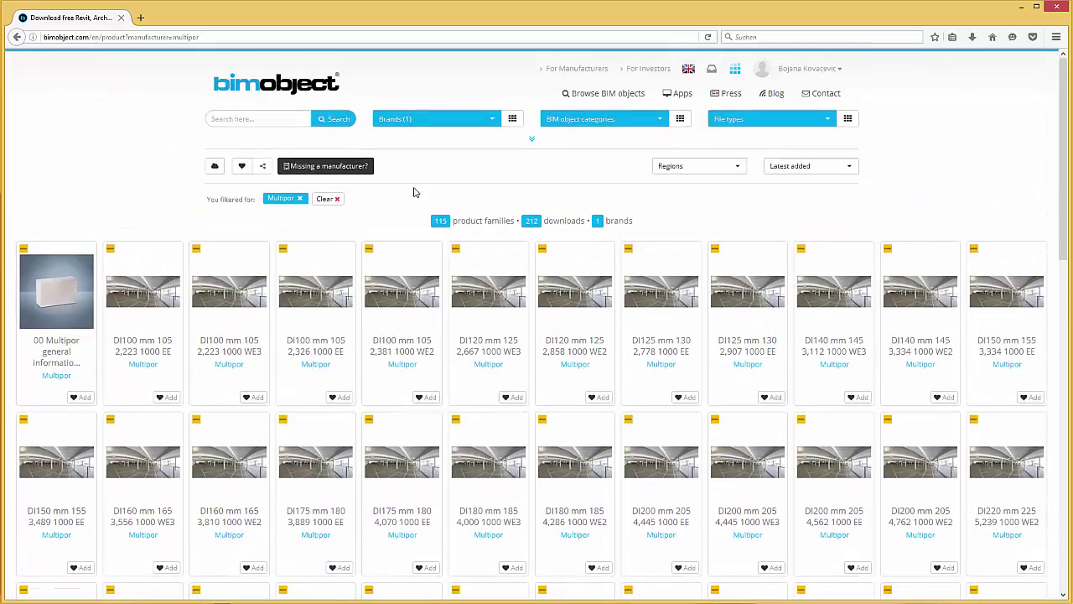
Open 00 Multipor general information and browse through its product photos
left_click(57, 283)
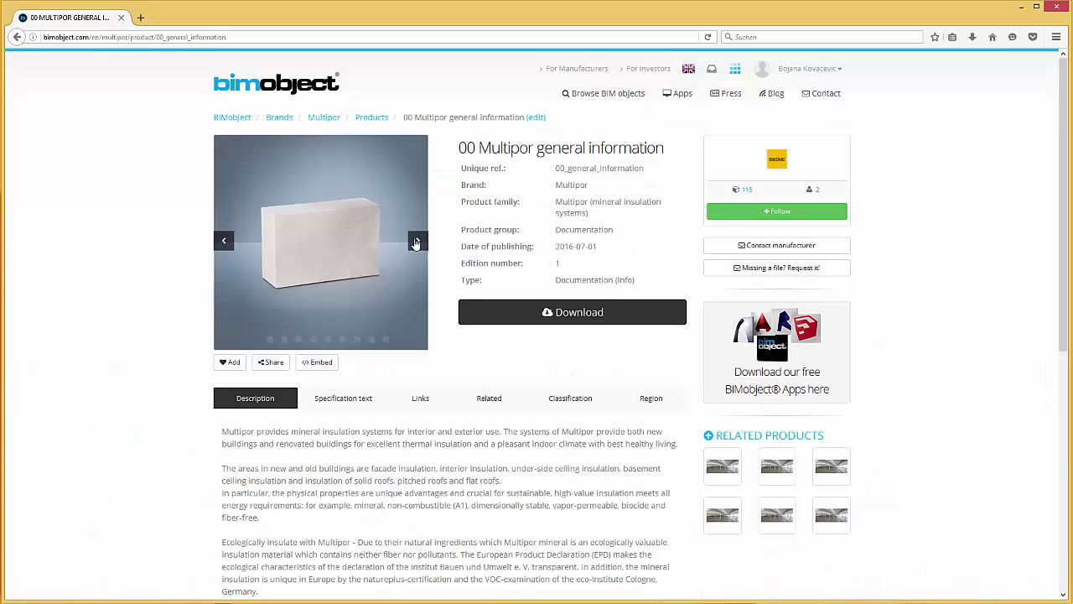
left_click(416, 242)
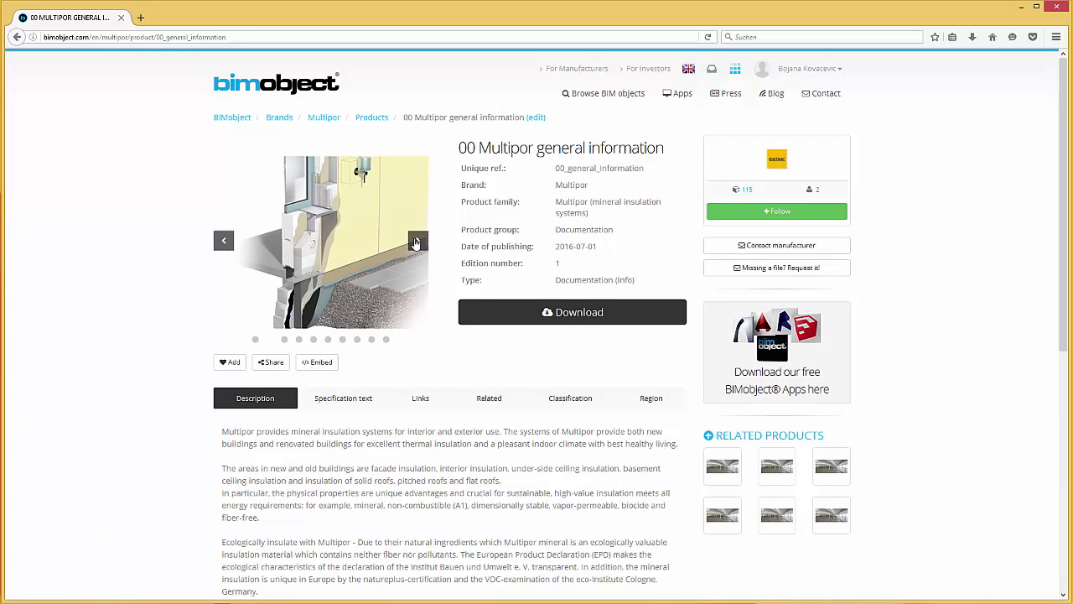
left_click(416, 242)
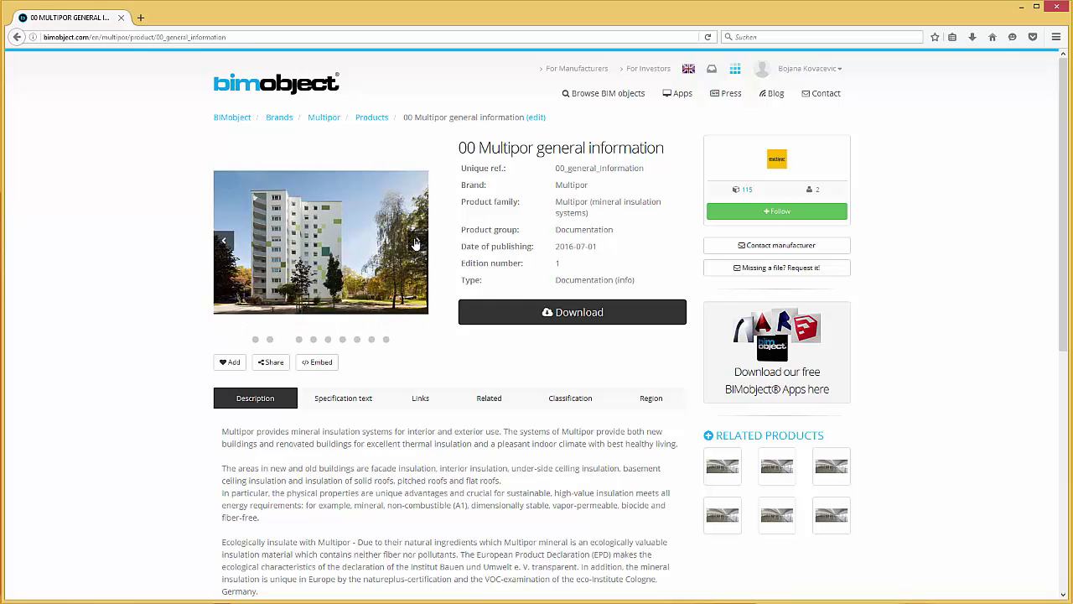
left_click(416, 242)
left_click(416, 243)
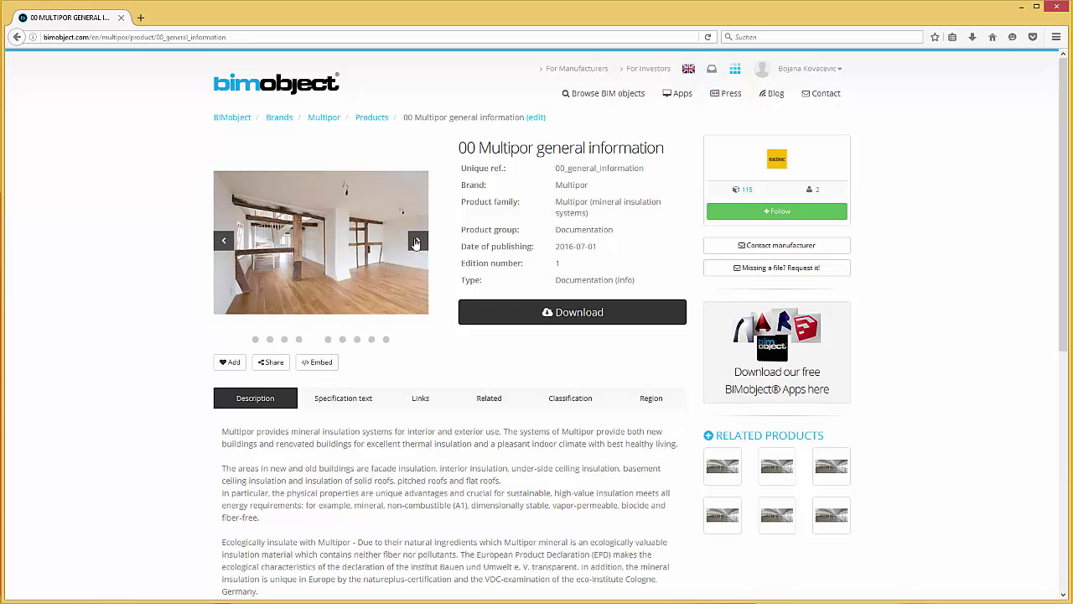
left_click(416, 242)
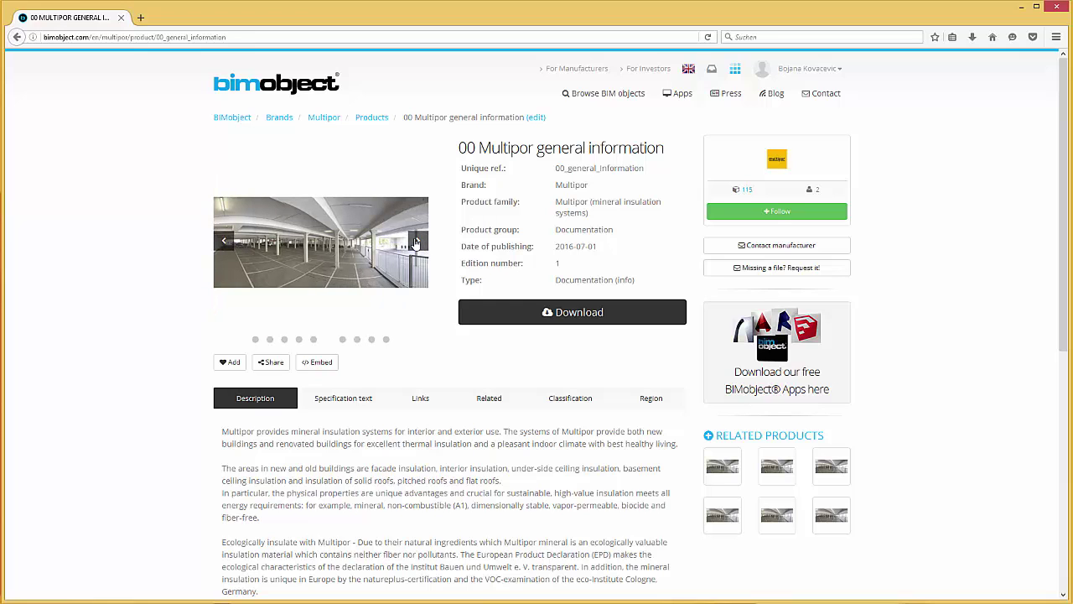
scroll(416, 243, "down", 2)
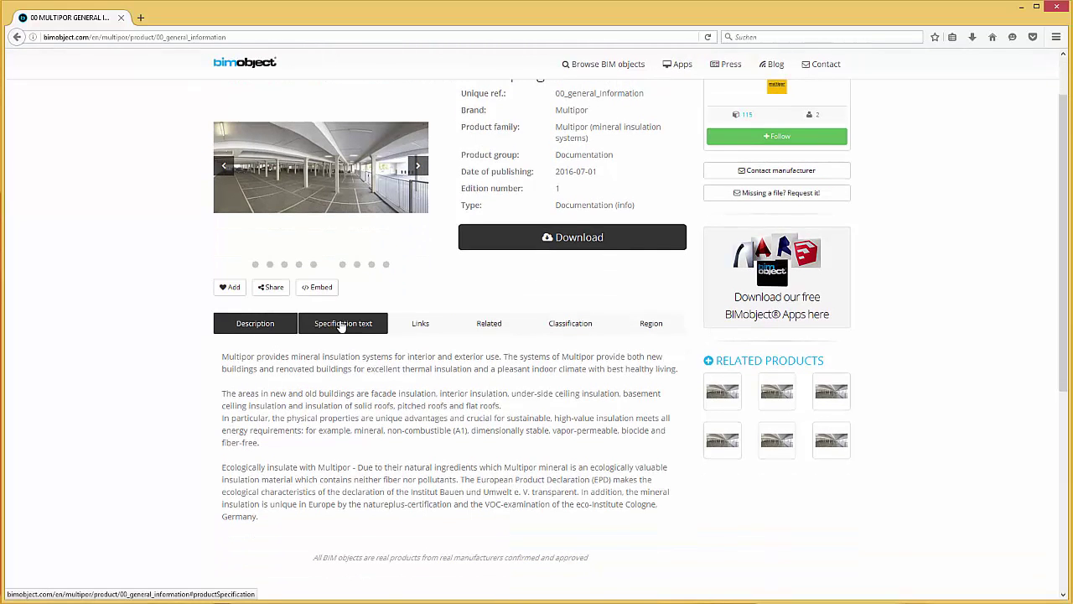
Review the product's Specification text, Links, Related, Classification and Region sections
left_click(342, 326)
left_click(419, 326)
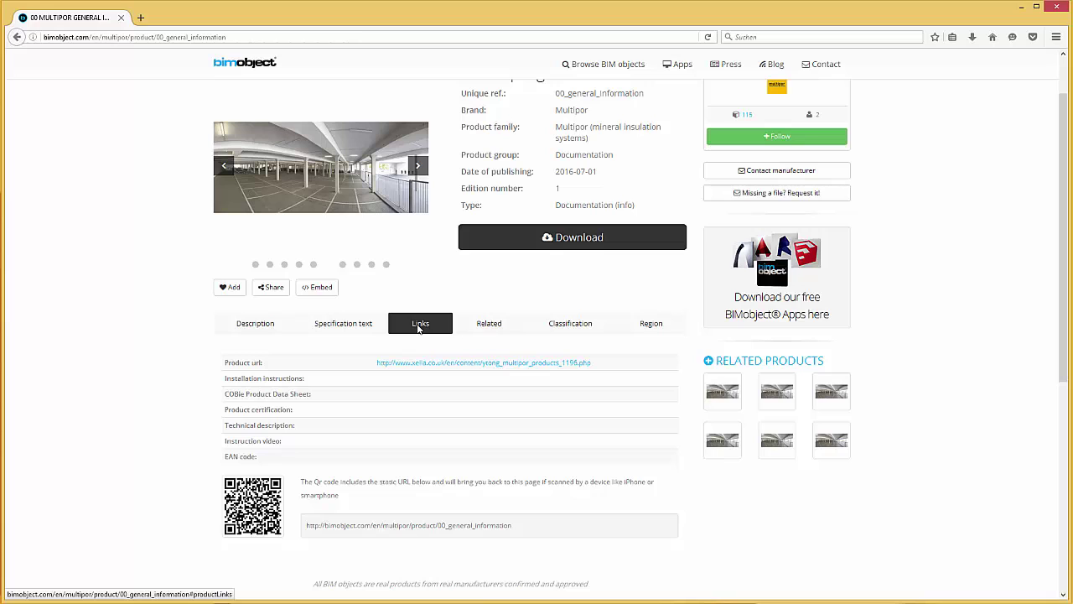
left_click(483, 330)
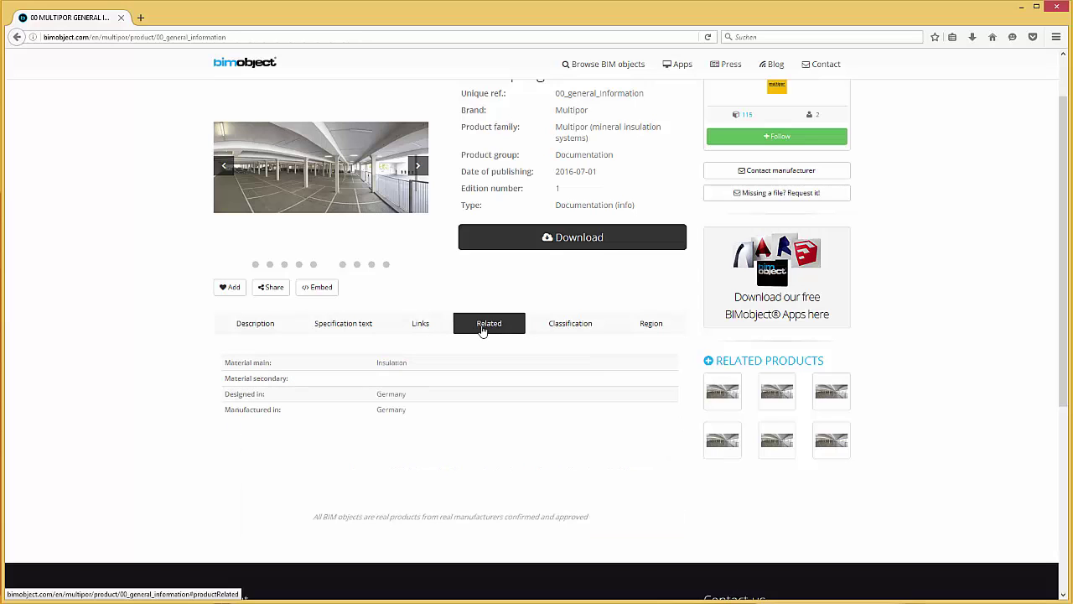
left_click(569, 336)
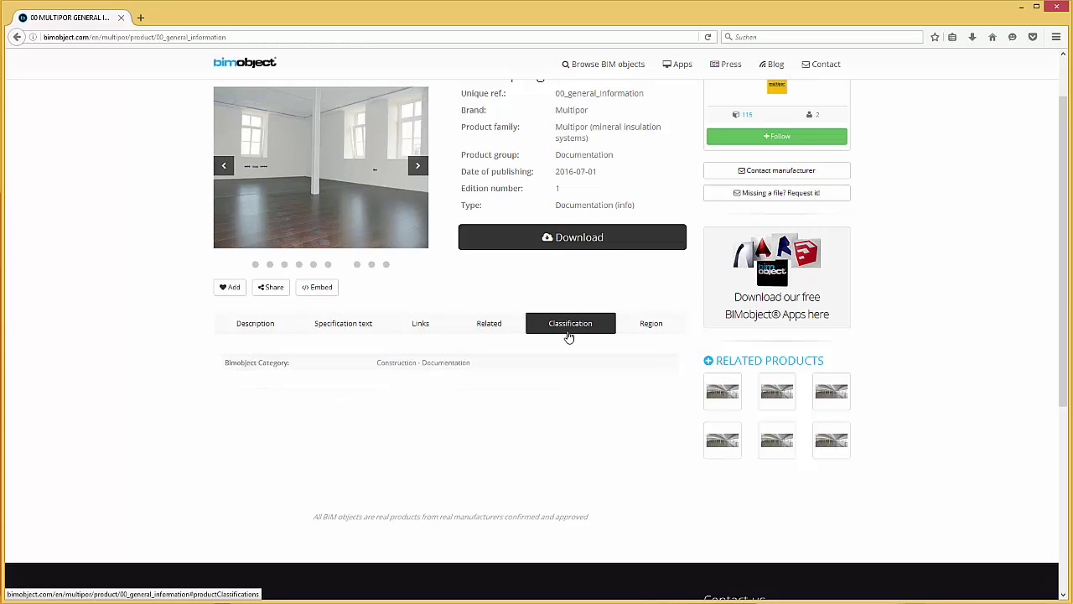
left_click(650, 323)
scroll(647, 330, "down", 3)
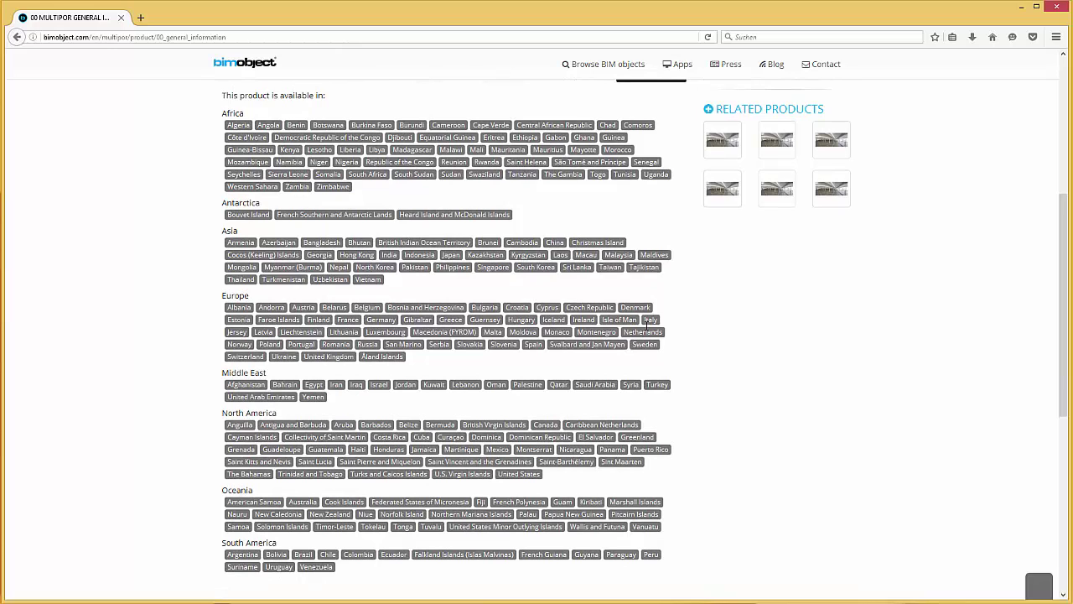
scroll(651, 324, "up", 4)
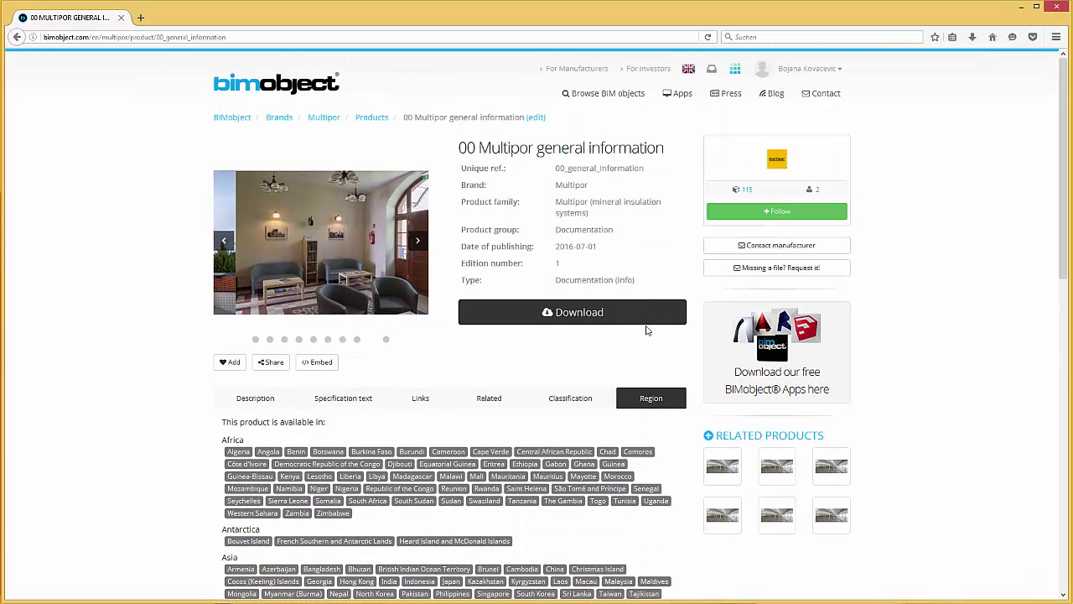
Check the product's three PDF downloads, then go back to the Multipor product list
left_click(607, 327)
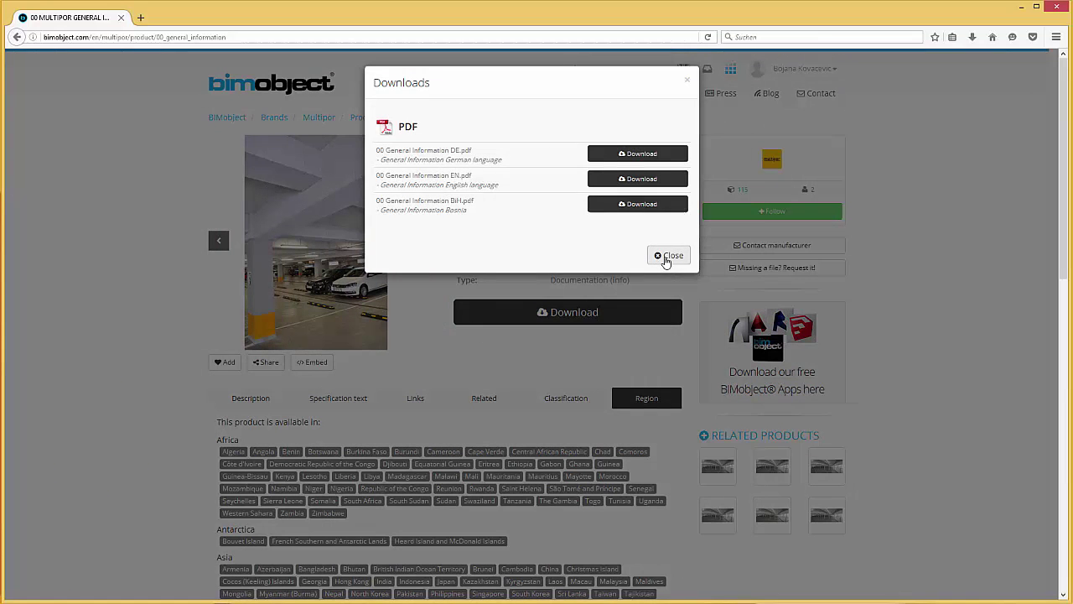
left_click(666, 261)
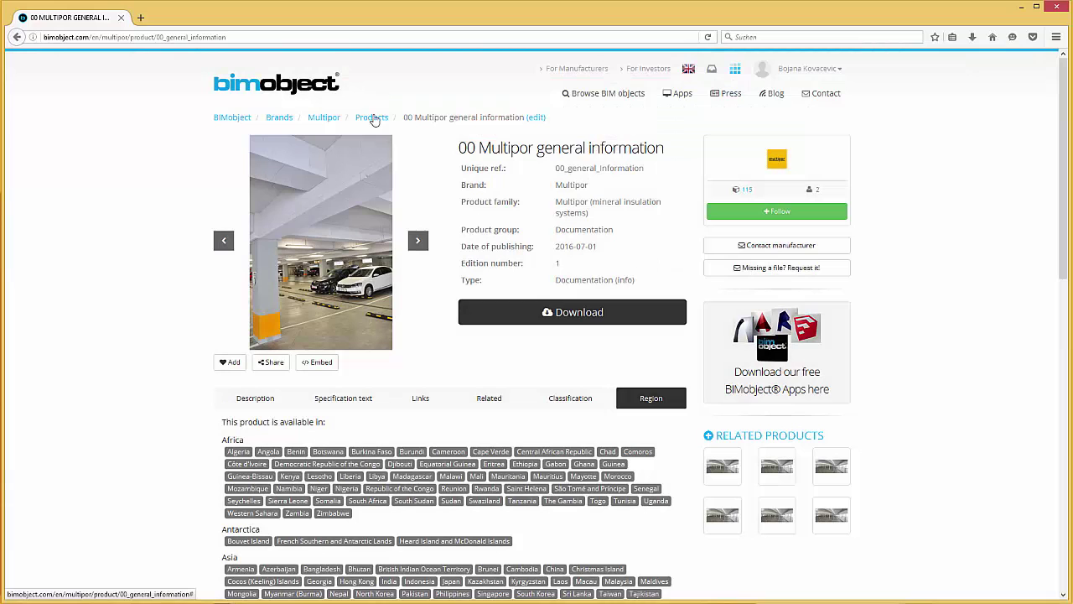
left_click(381, 122)
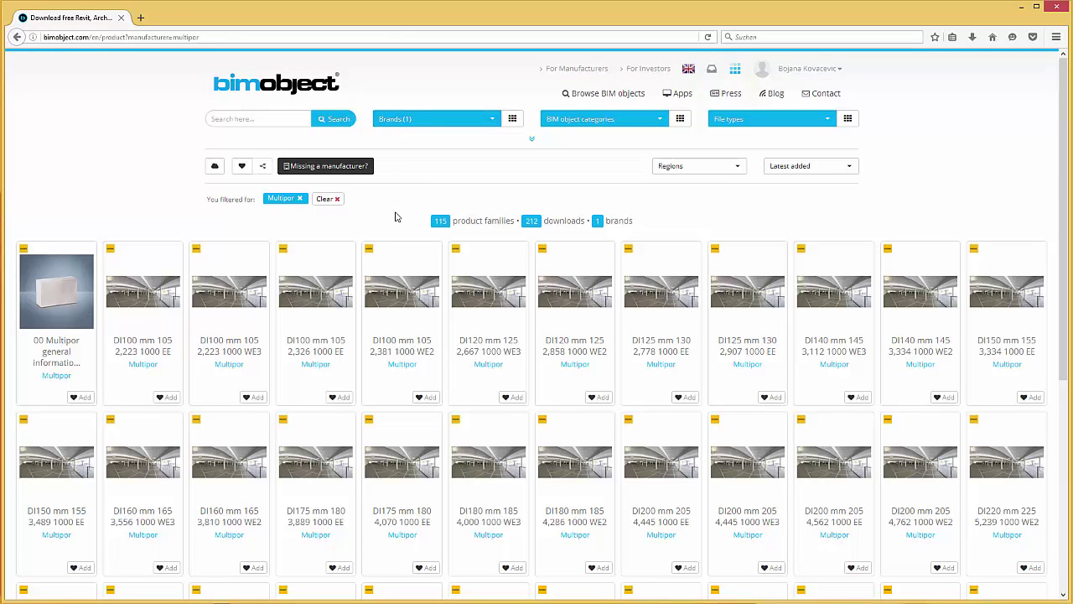
Download the DI100 mm 105 2,381 1000 WE2 Revit template and open it in Revit
left_click(406, 309)
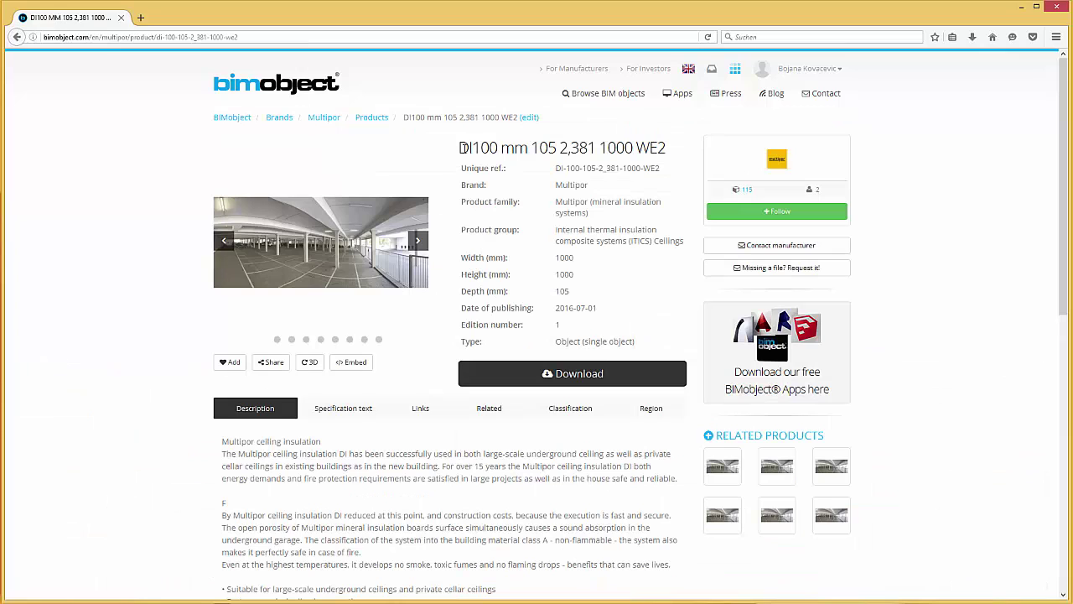
left_click_drag(463, 148, 473, 148)
left_click_drag(652, 241, 678, 270)
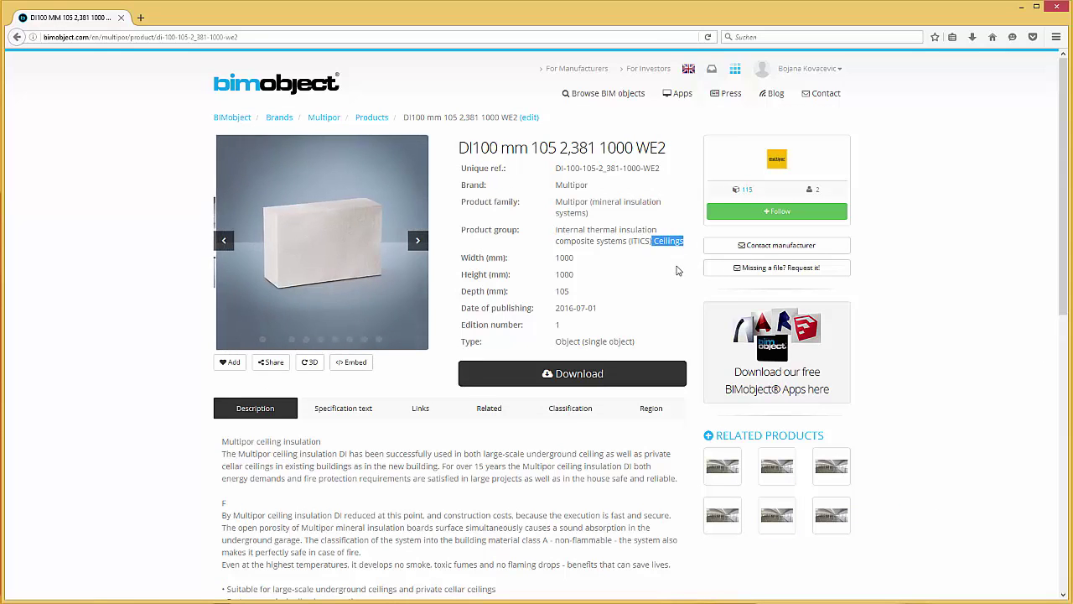
left_click(581, 374)
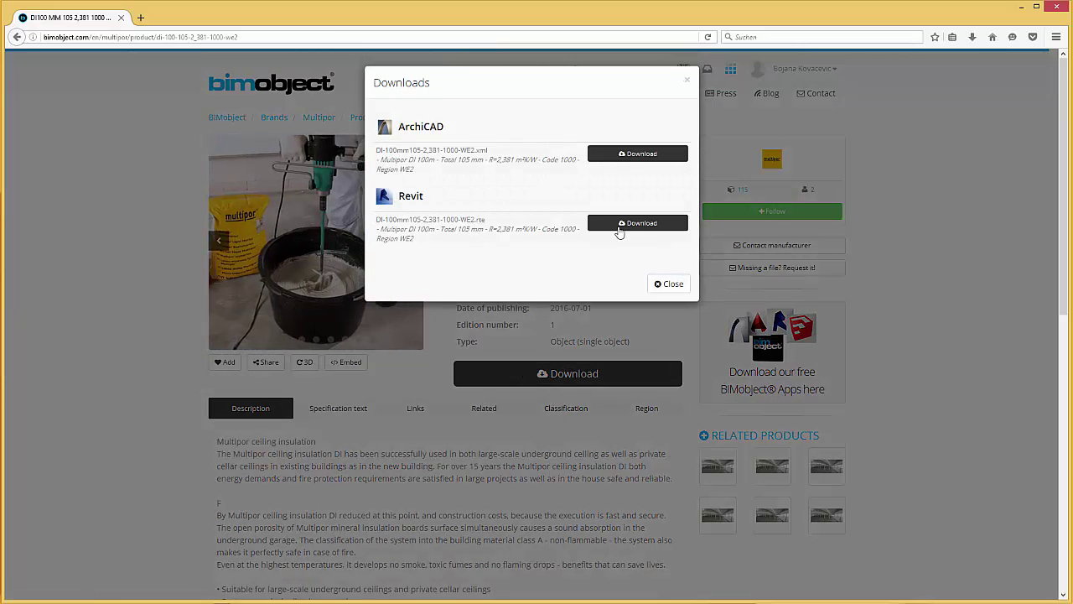
left_click(632, 223)
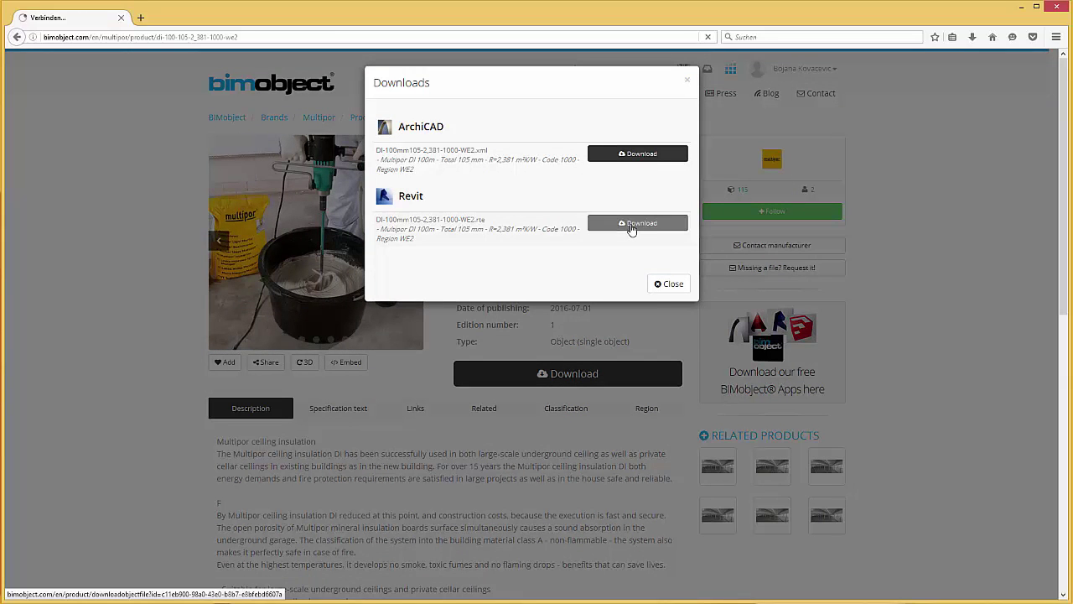
left_click(590, 366)
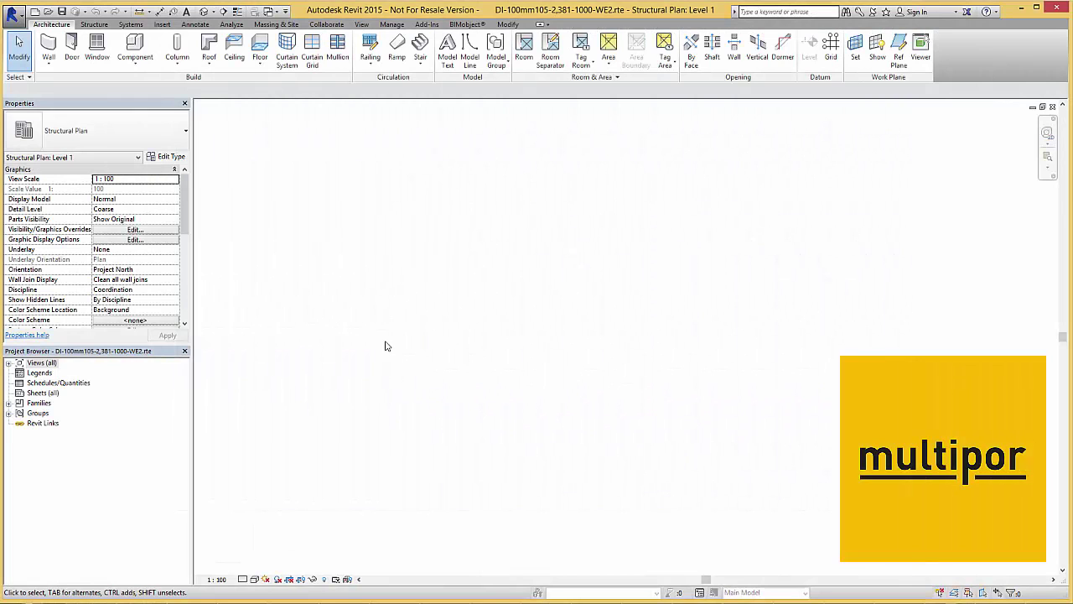
Draw an 8500 × 5000 rectangle boundary for a DI 100mm/105 2,381 1000 WE2 ceiling
left_click(234, 61)
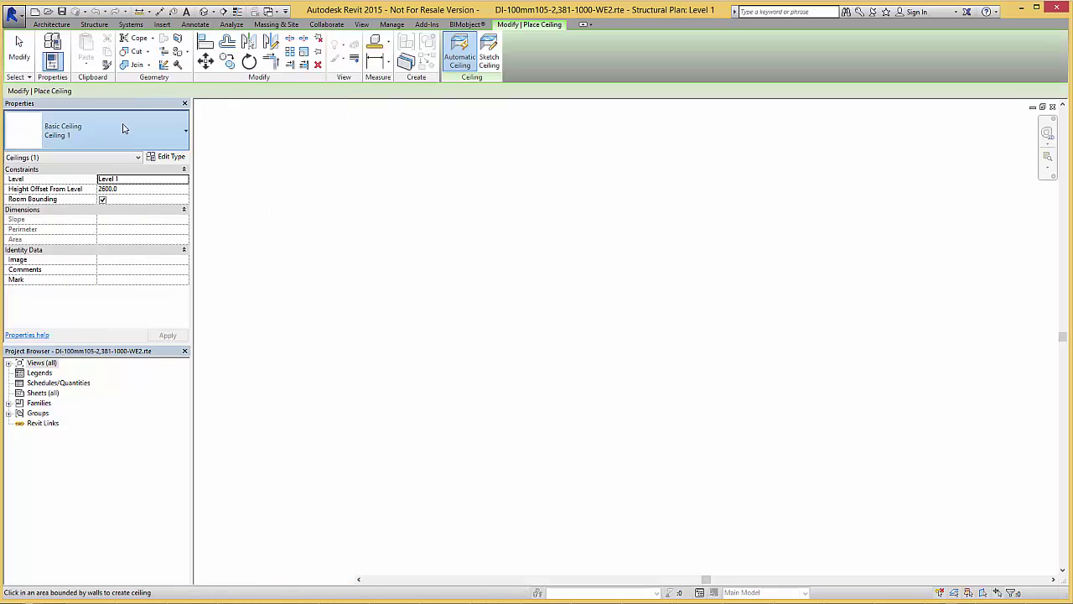
left_click(117, 132)
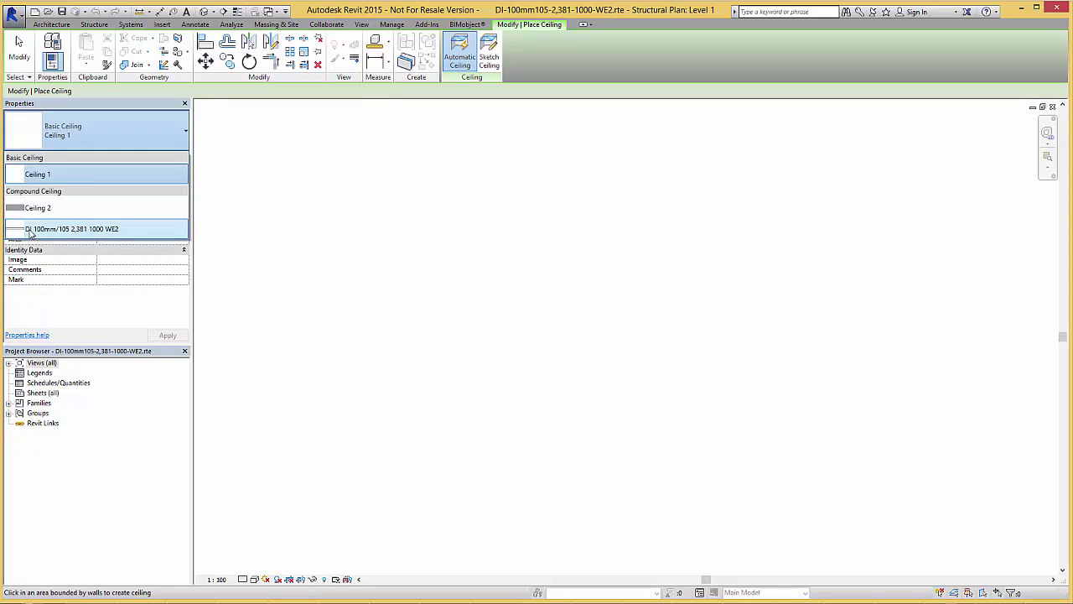
left_click(50, 229)
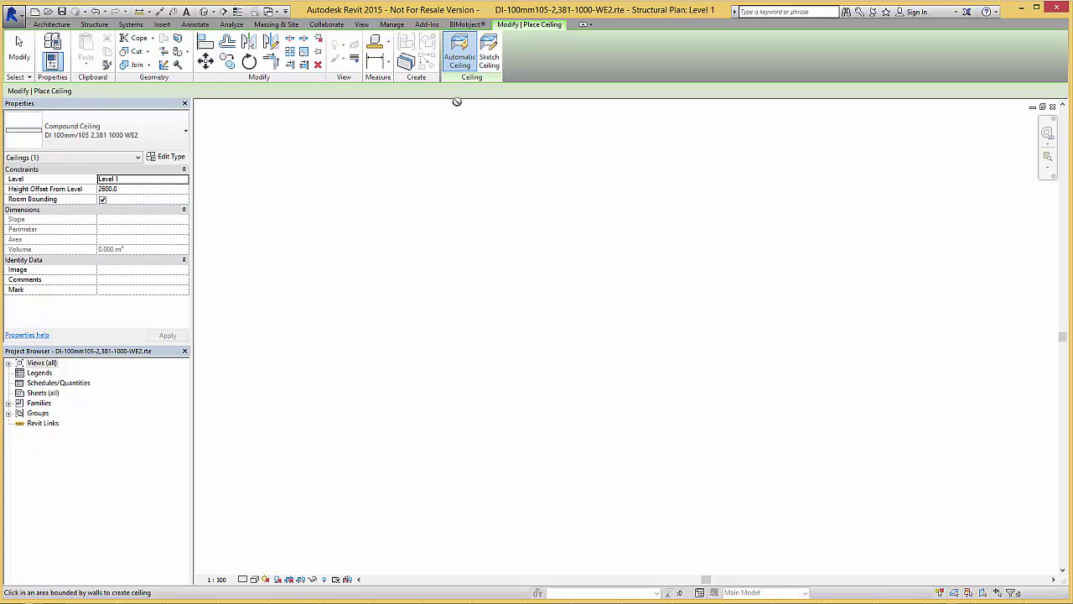
left_click(490, 57)
left_click(545, 39)
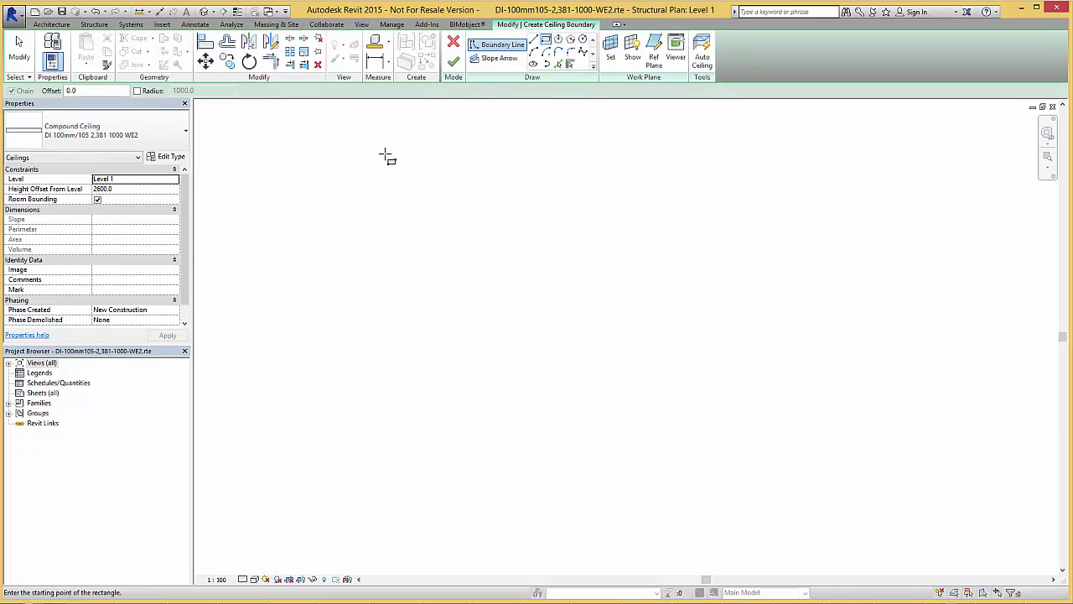
left_click(325, 153)
left_click(819, 495)
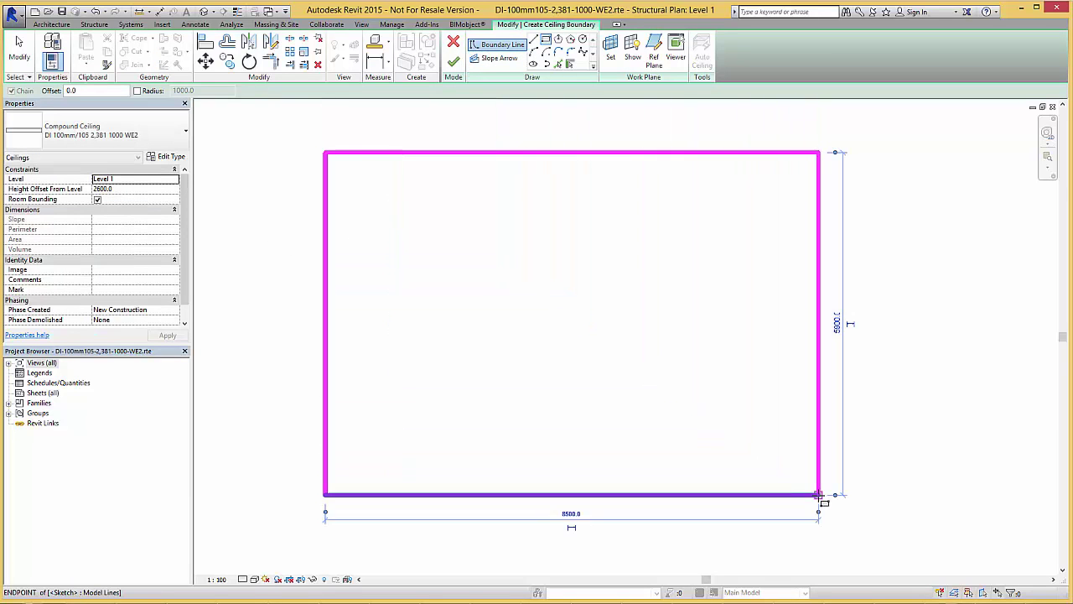
Finish the ceiling sketch and open Ceiling Plans > Level 1 from the Project Browser
left_click(454, 62)
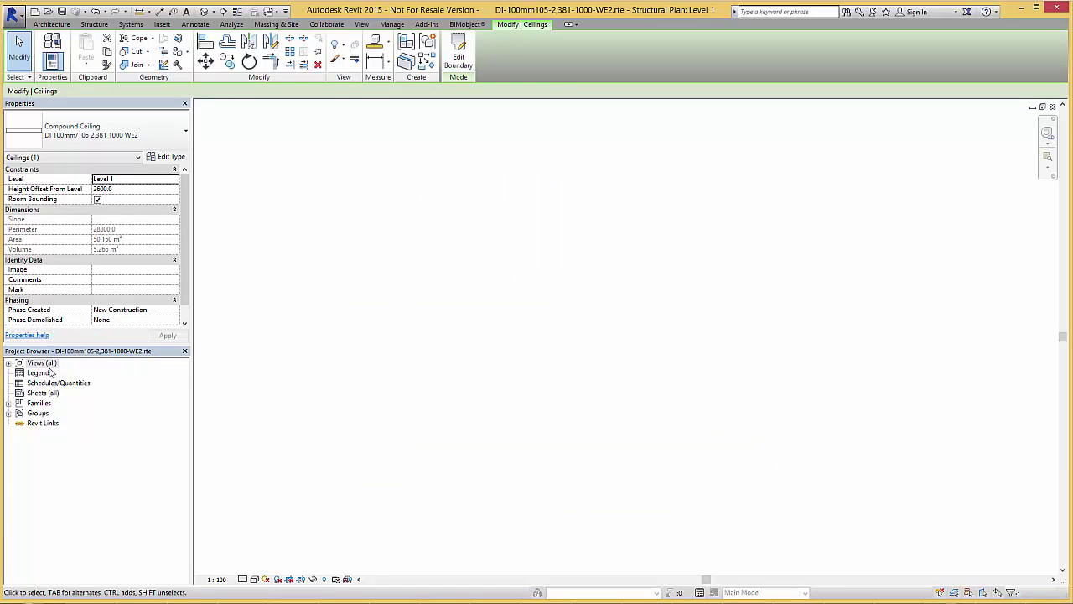
left_click(10, 364)
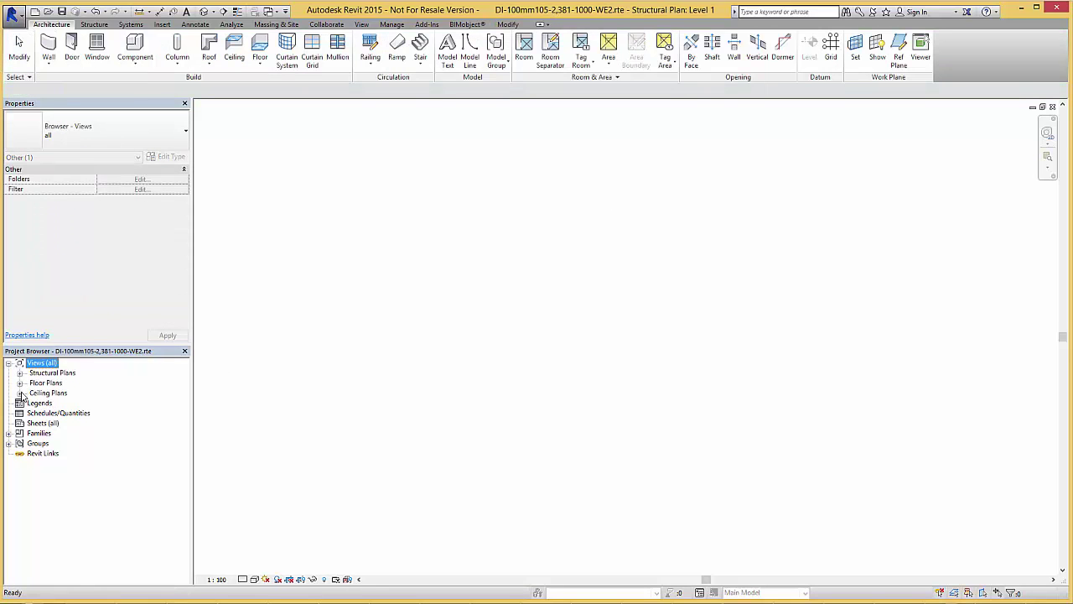
left_click(19, 393)
double_click(48, 403)
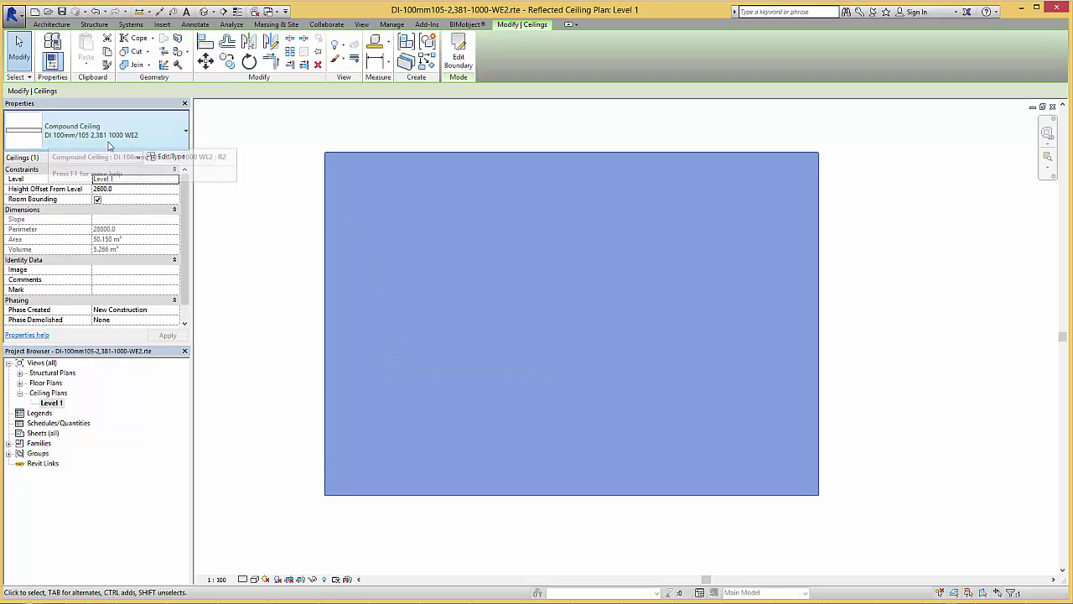
Follow the URL parameter in the ceiling's Type Properties to its BIMobject page
left_click(163, 157)
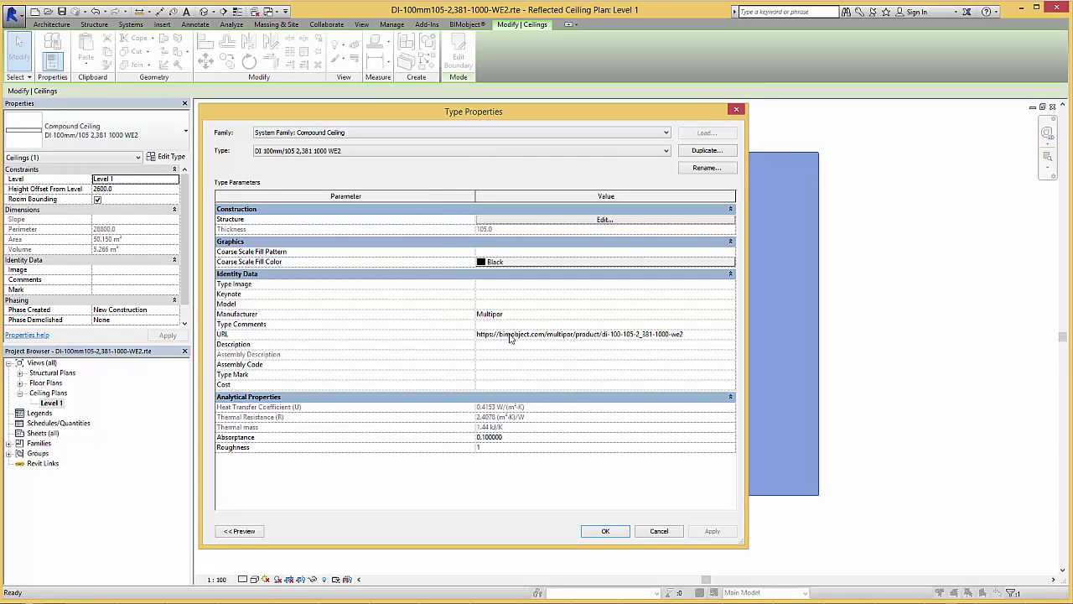
left_click(729, 337)
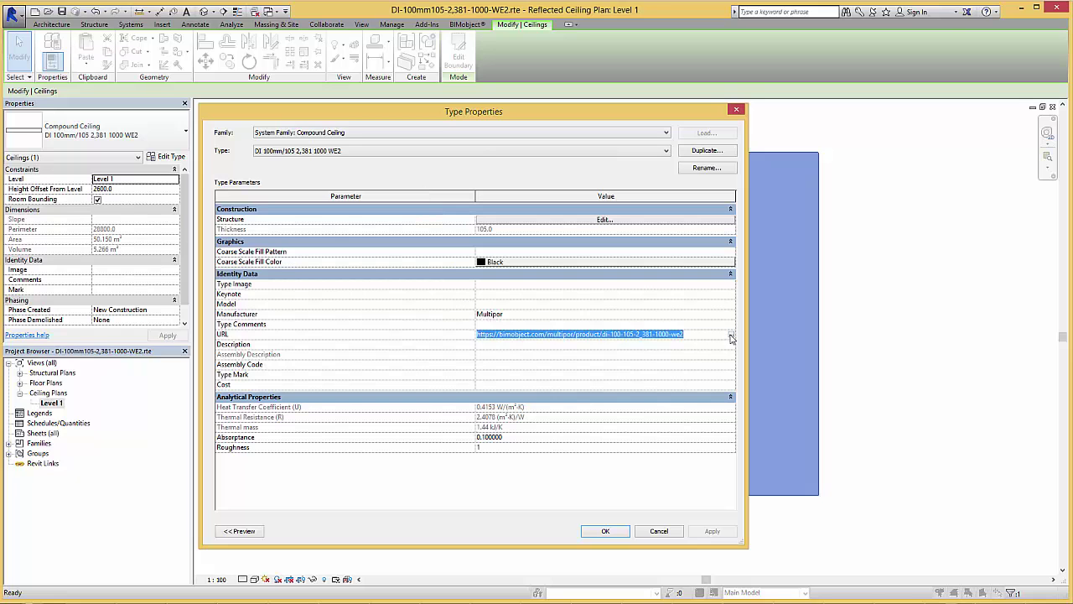
left_click(731, 337)
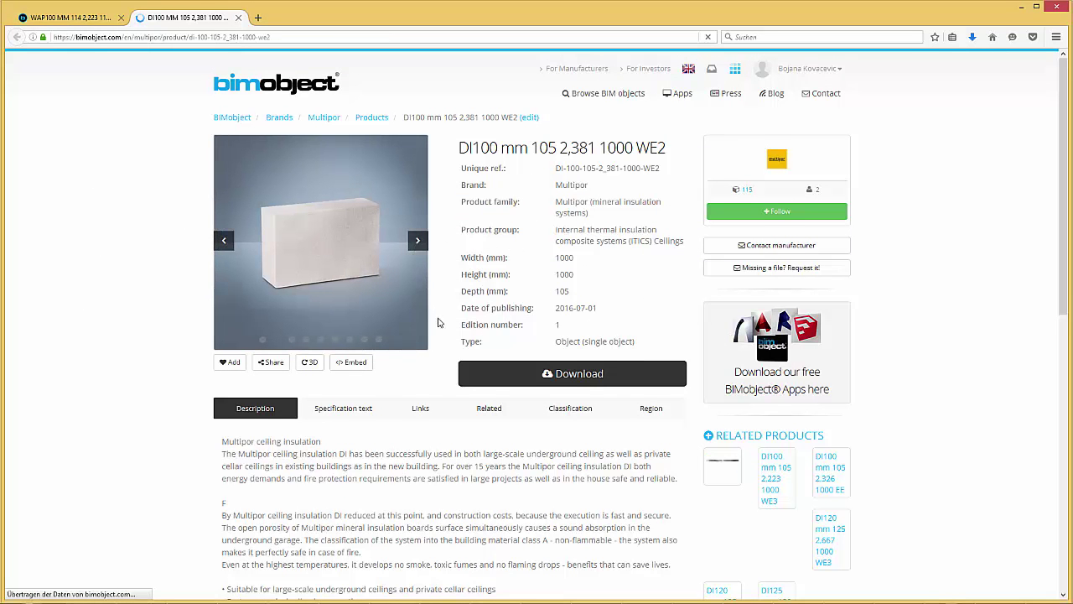
View the 3D model preview of the DI100 mm 105 ceiling product on BIMobject
scroll(438, 322, "down", 1)
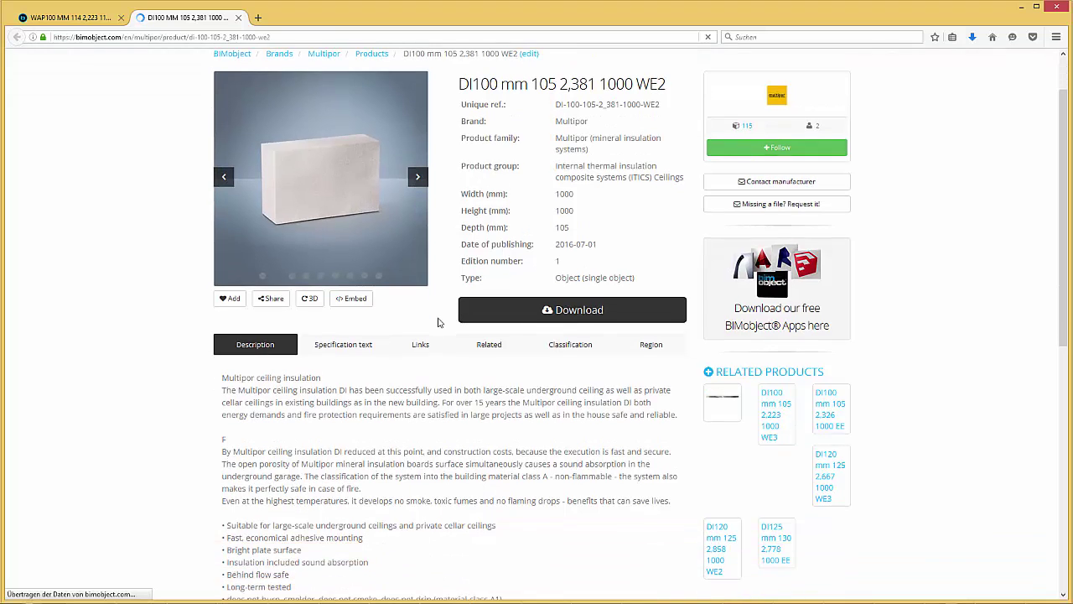
left_click(310, 301)
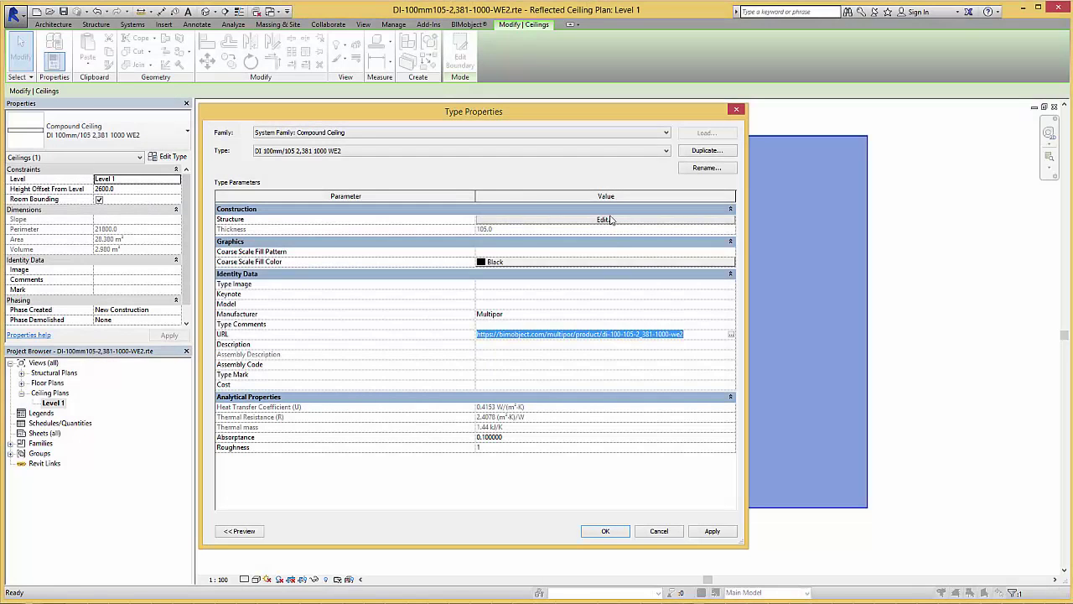
Inspect the ceiling layers' thermal properties for Multipor LW mortar and DI-0,042 d=100 mm
left_click(607, 219)
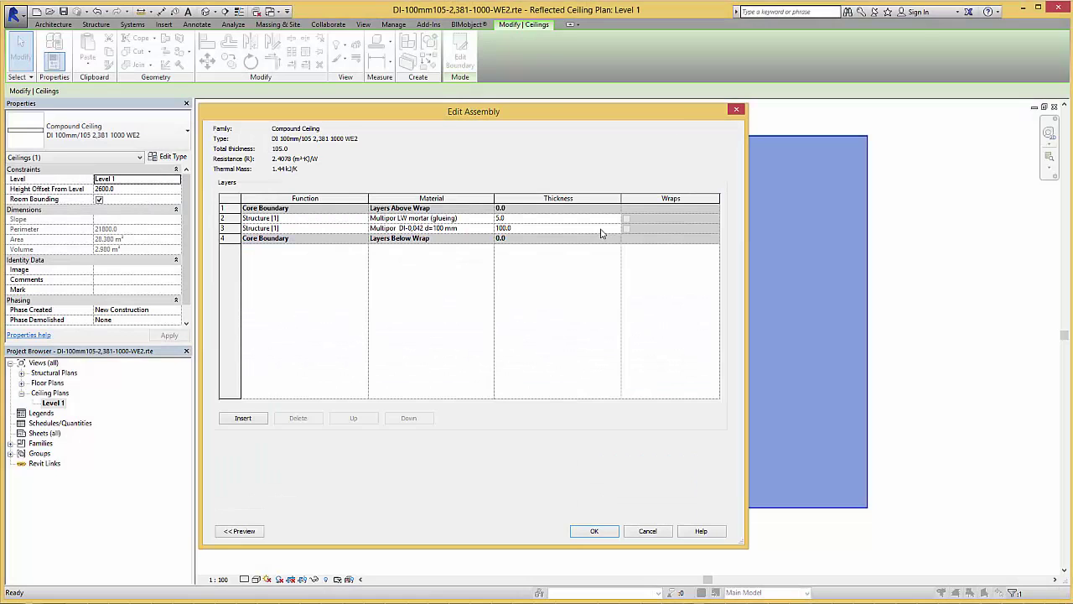
left_click(490, 220)
left_click(490, 219)
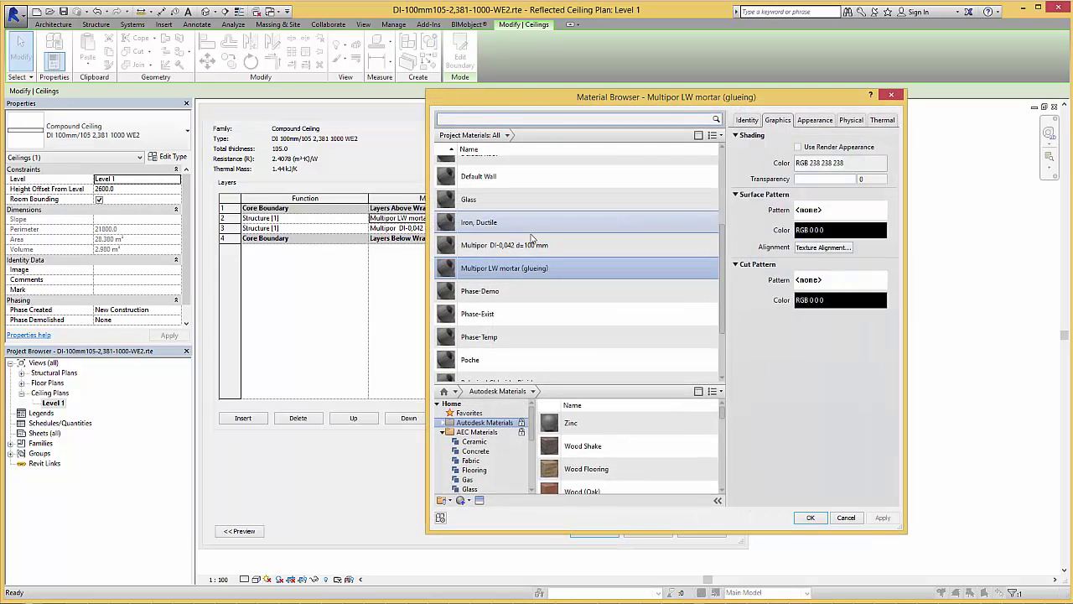
left_click(881, 121)
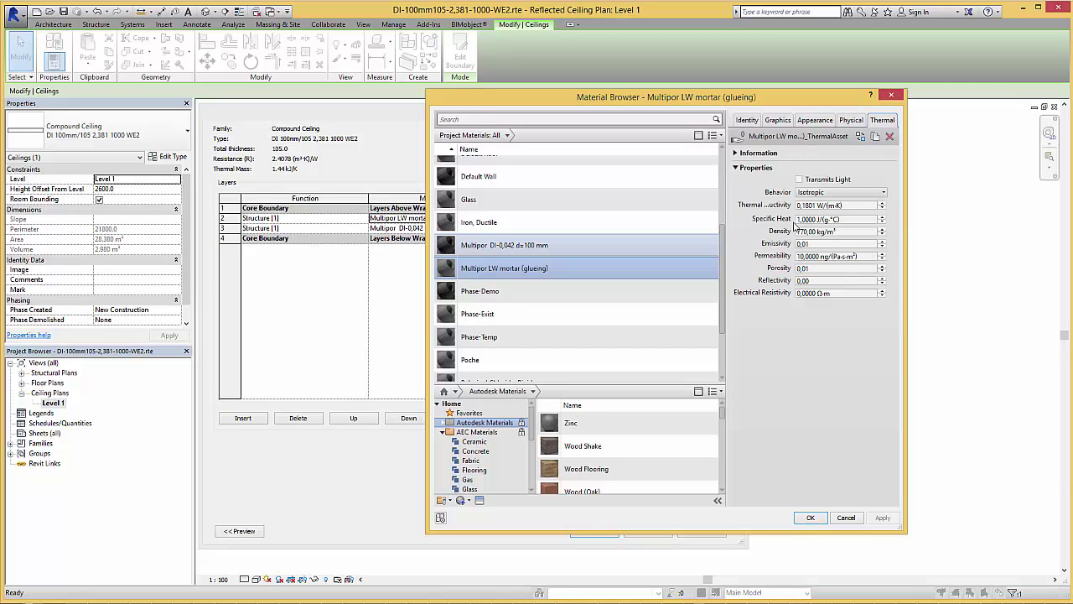
key("Up")
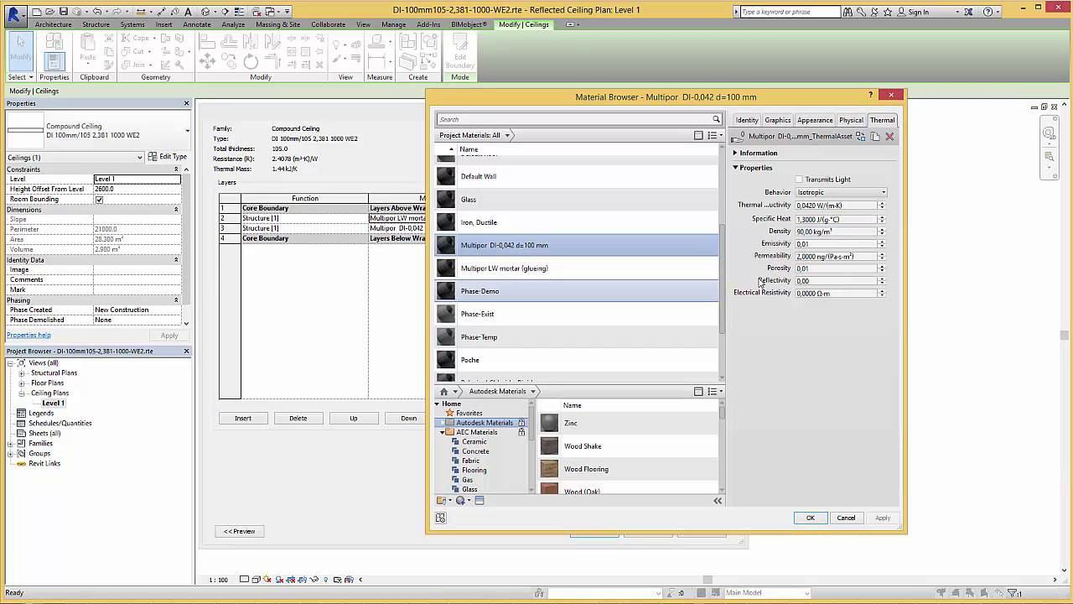
left_click(810, 517)
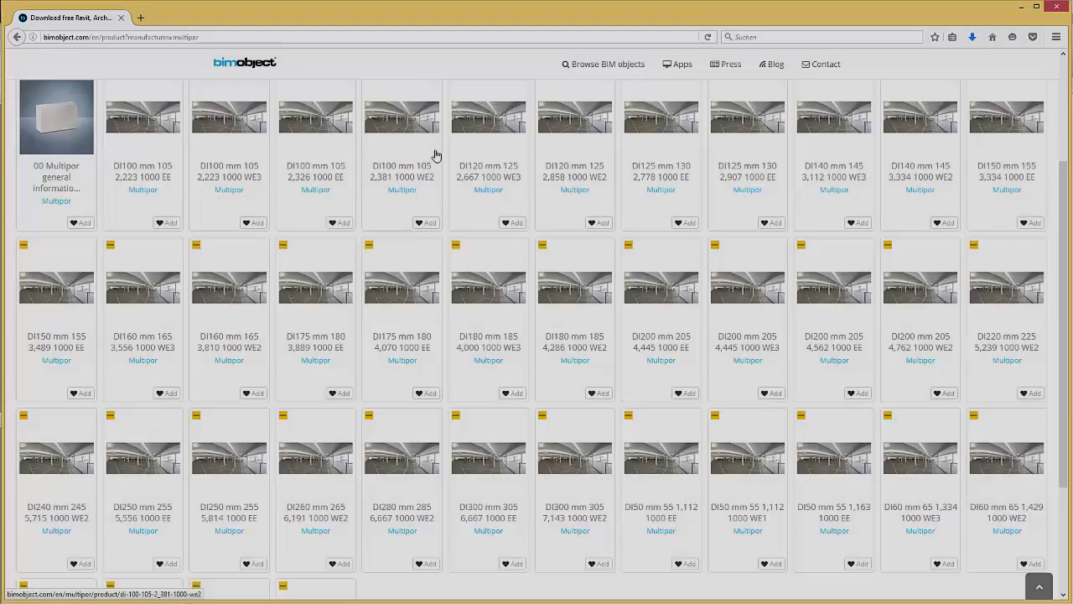
Download and save the WAP100 mm 114 2,223 1153 WE1 Revit template from the Multipor grid
scroll(436, 155, "down", 2)
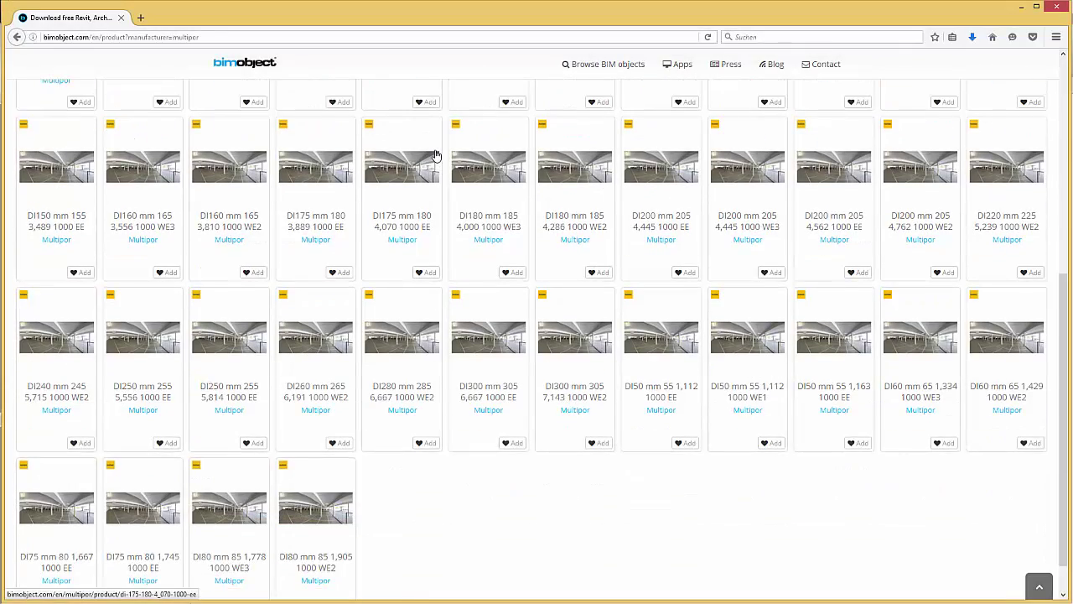
scroll(461, 164, "down", 1)
scroll(461, 181, "down", 2)
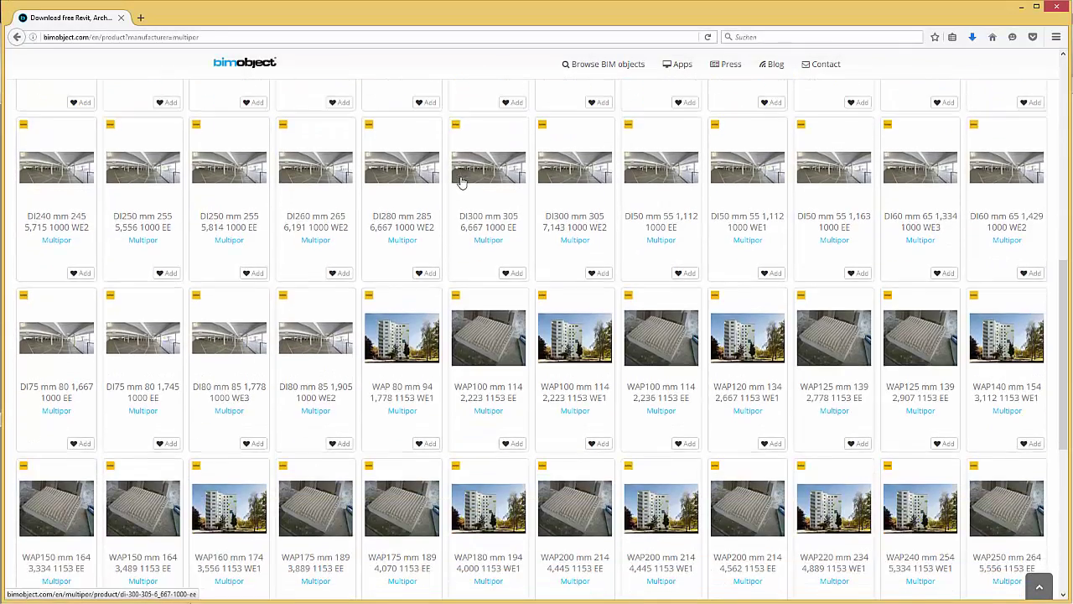
left_click(569, 349)
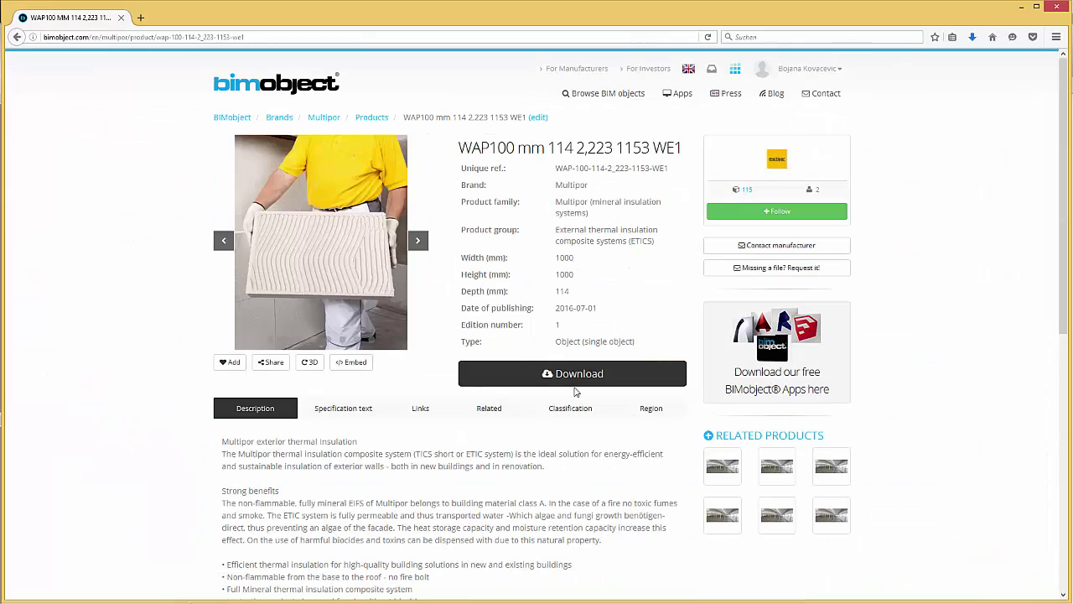
left_click(575, 379)
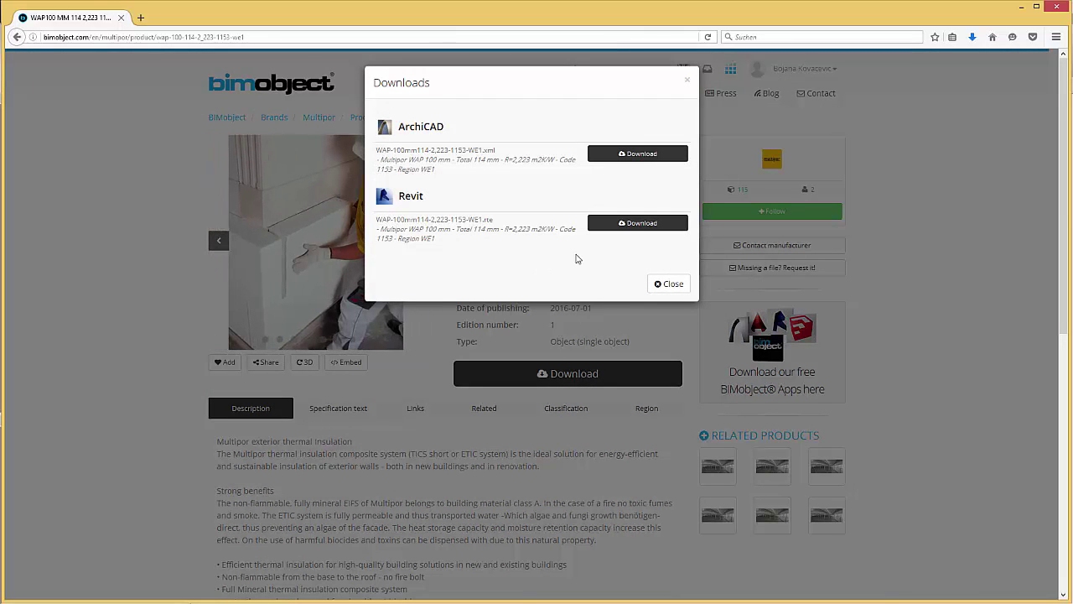
left_click(635, 223)
left_click(438, 292)
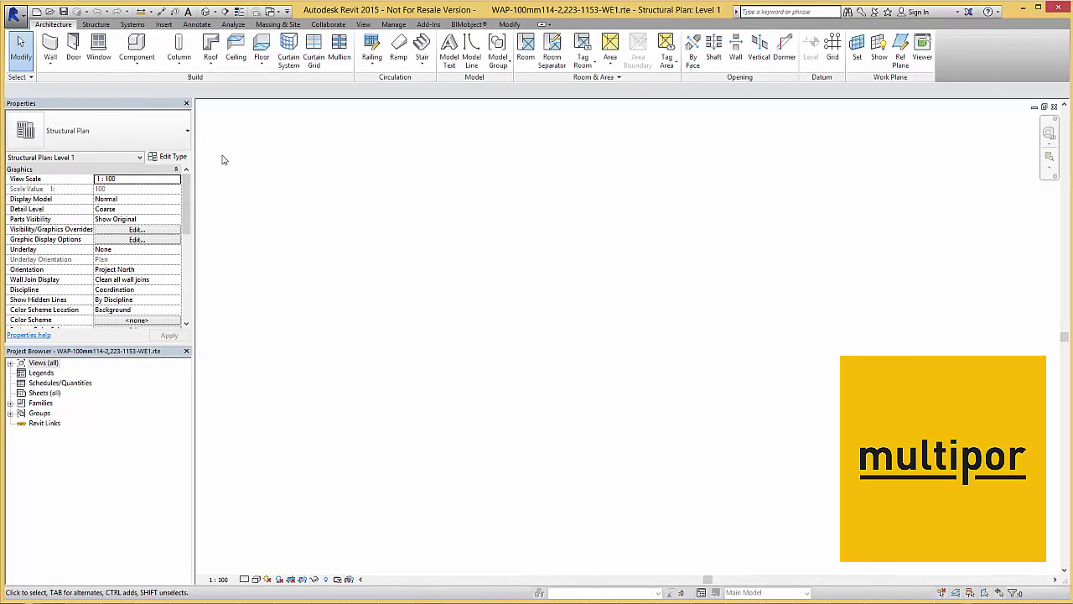
Draw an L-shaped WAP 100mm/114 2,223 1153 WE1 wall: 3900 mm to the right, then down
left_click(51, 47)
left_click(62, 127)
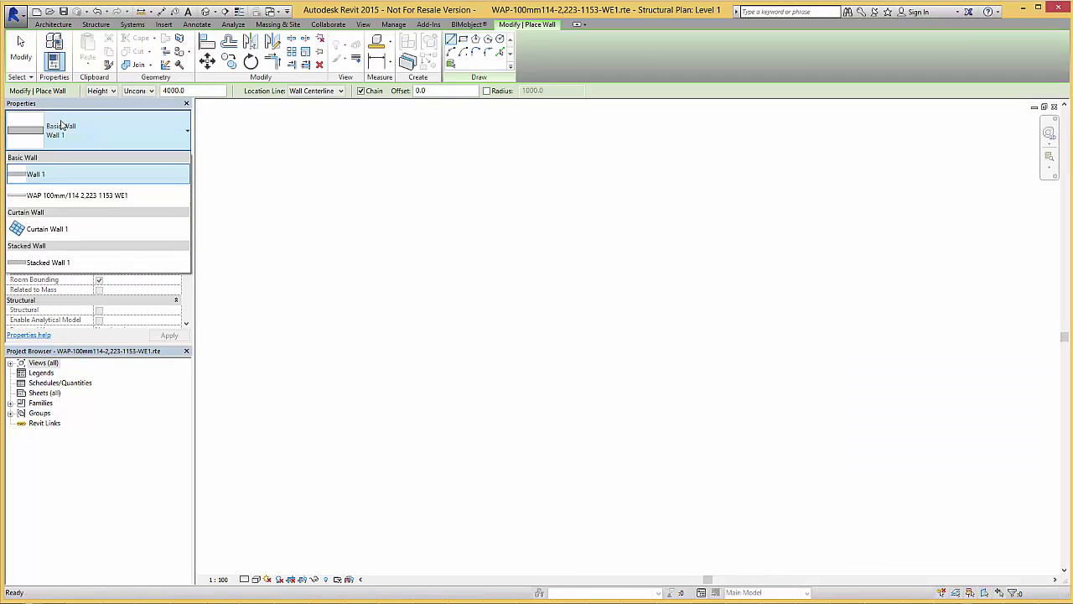
left_click(32, 199)
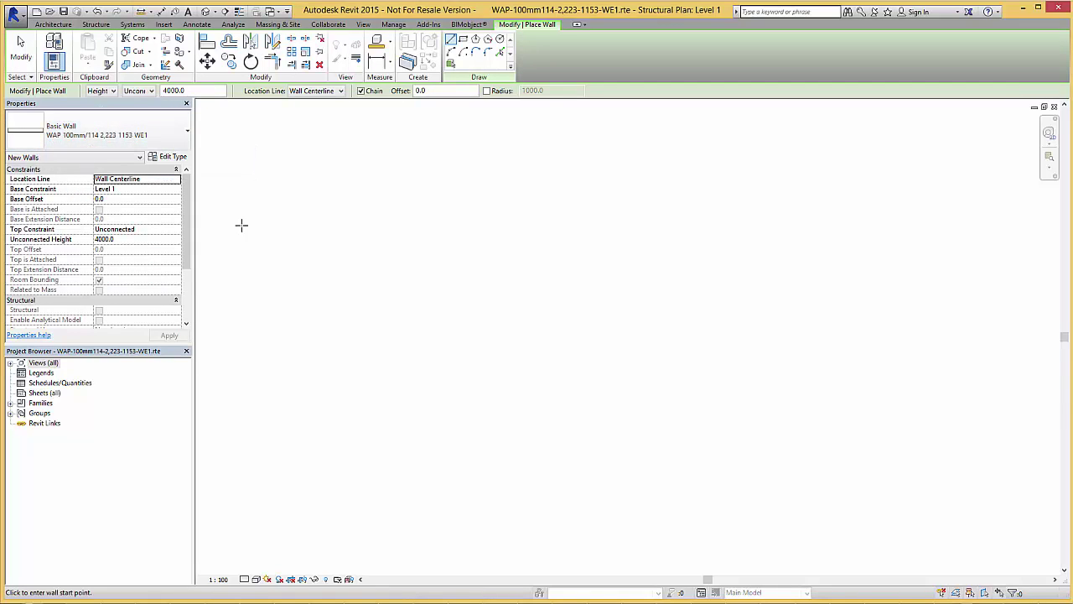
left_click(337, 260)
left_click(675, 259)
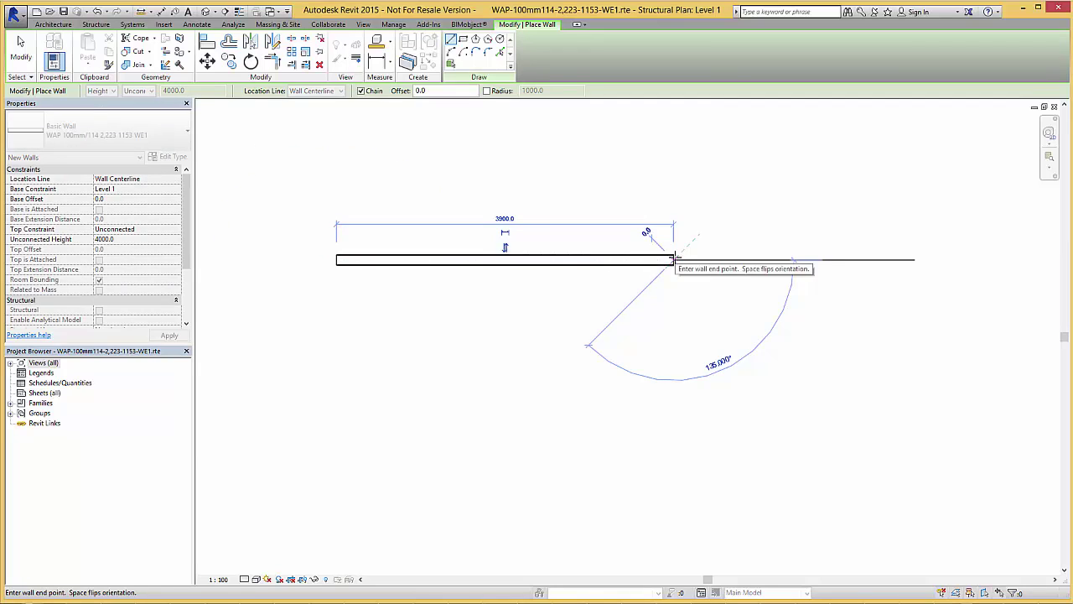
left_click(675, 257)
left_click(674, 345)
key("Escape")
key("Escape")
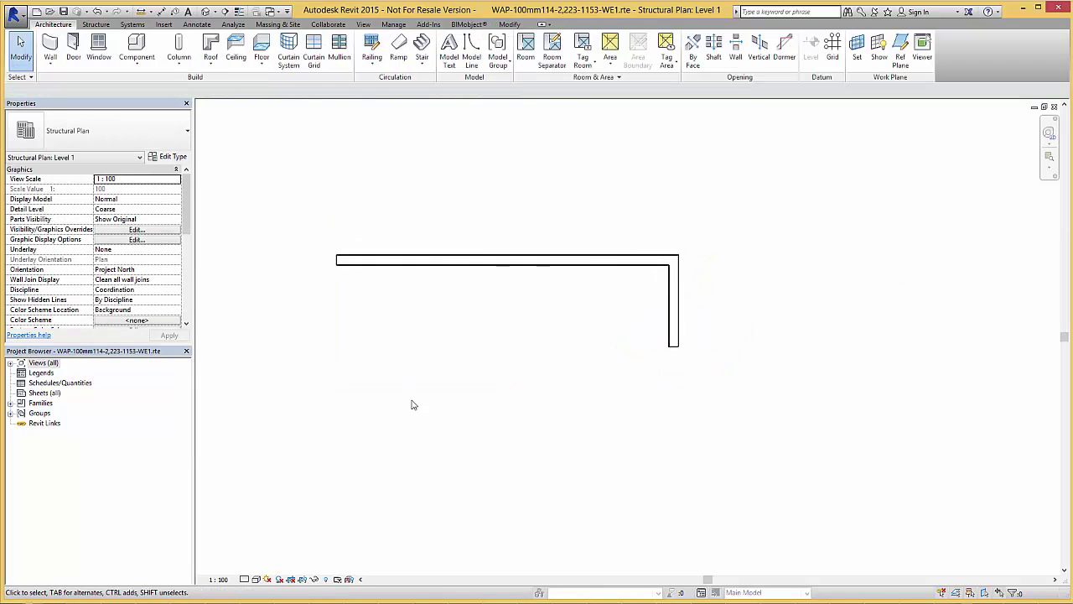
Set the view detail level to Fine and toggle thin lines with TL
left_click(256, 579)
left_click(256, 560)
key("t")
key("l")
scroll(355, 266, "up", 3)
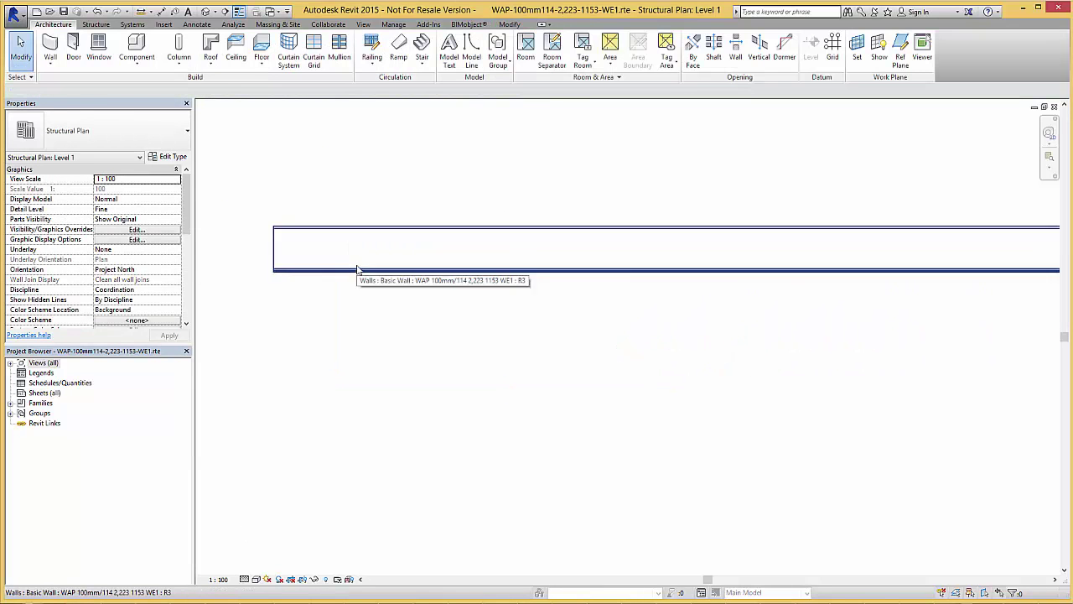
scroll(356, 270, "up", 2)
Open the WAP wall's product web page from the URL in its type properties
left_click(284, 226)
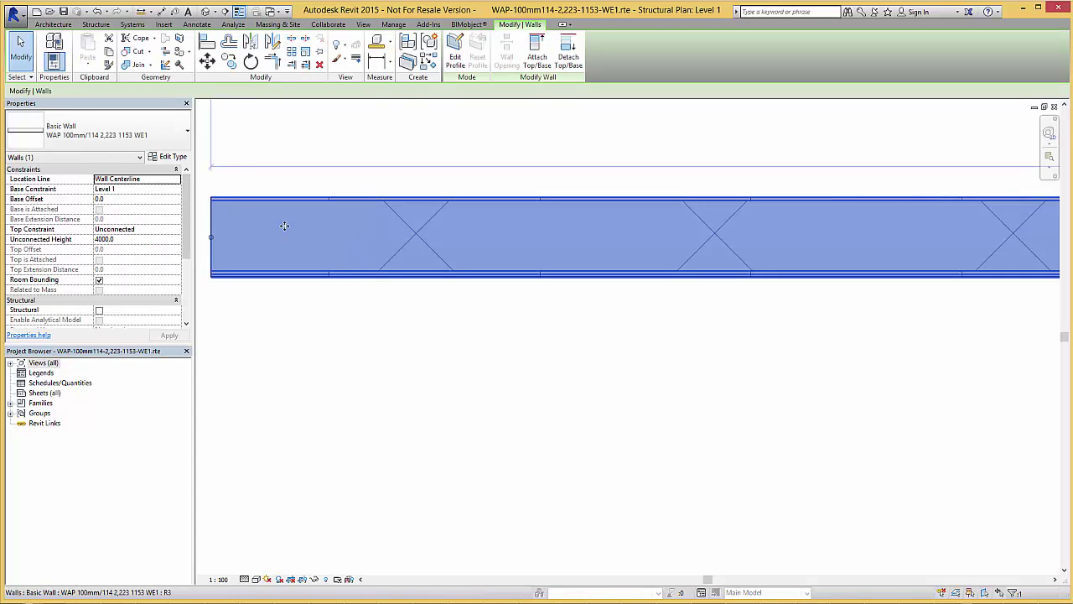
left_click(172, 157)
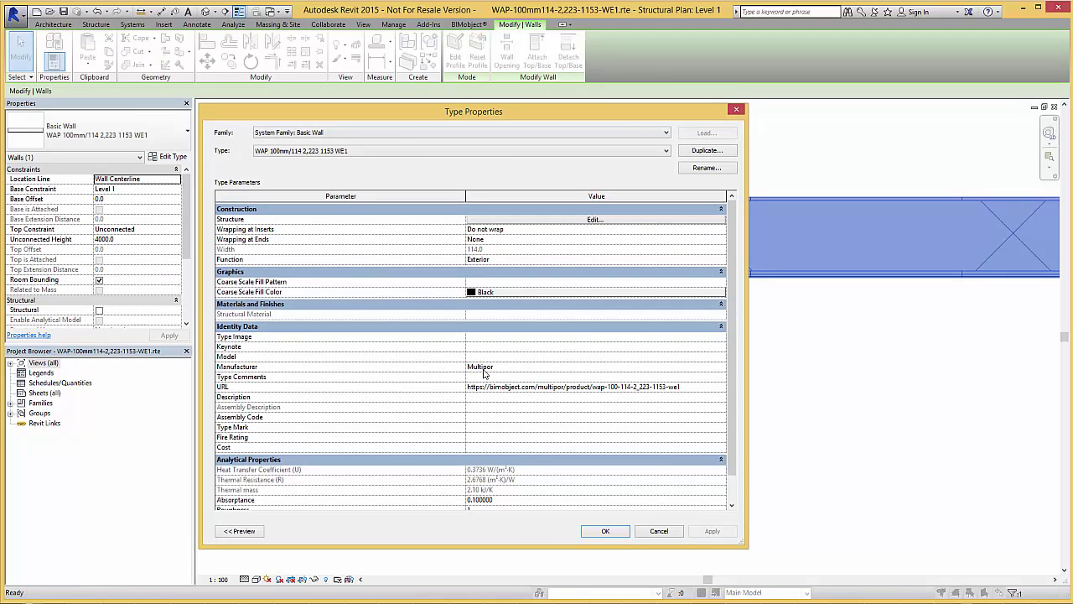
left_click(724, 386)
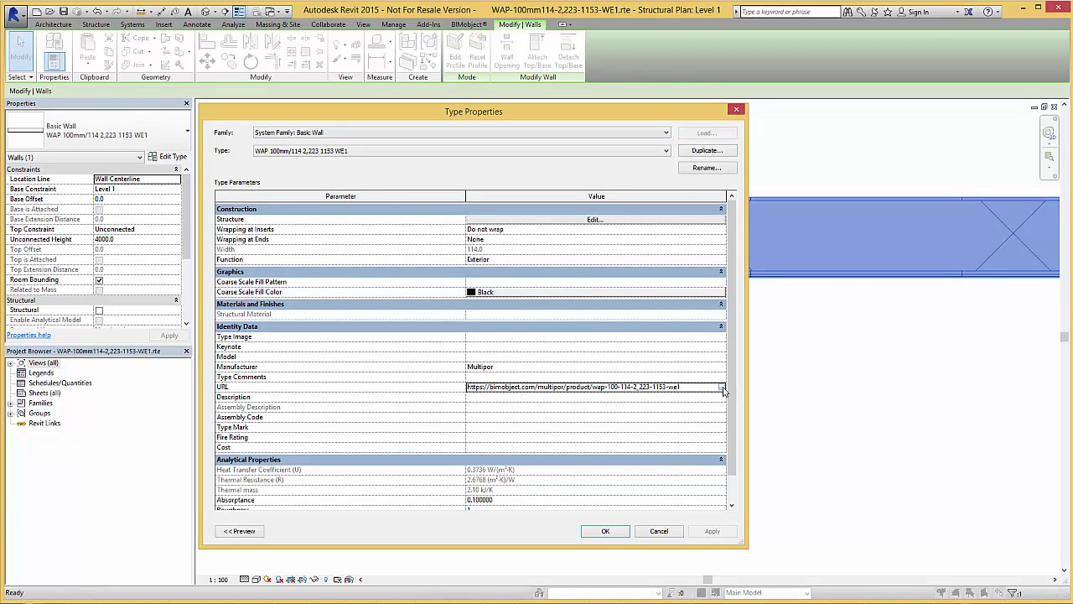
left_click(724, 386)
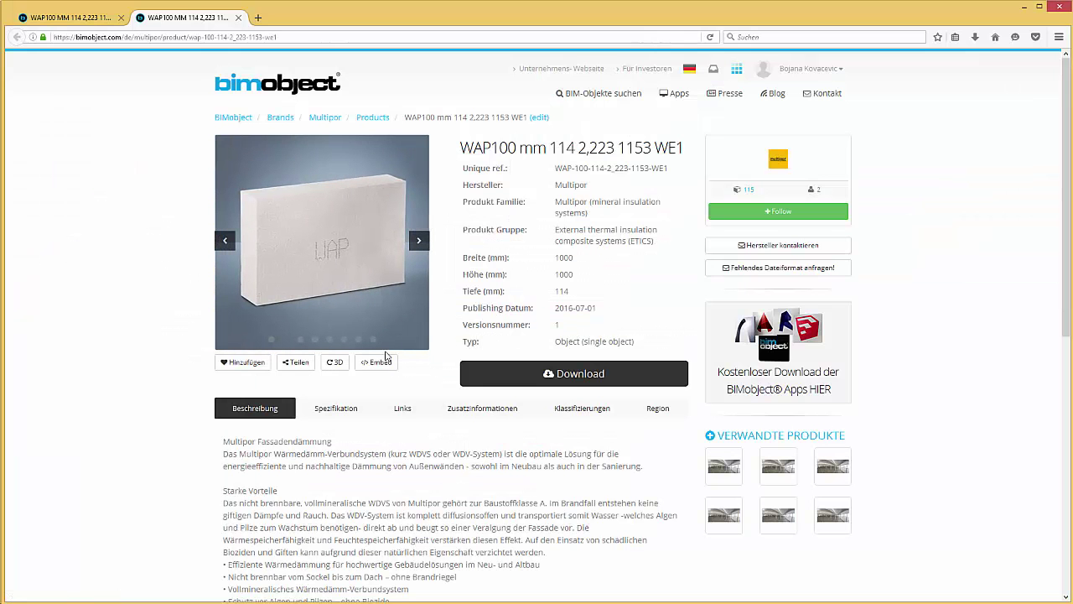
Rotate the WAP100 wall's 3D preview on BIMobject to see its layers edge-on
left_click(334, 363)
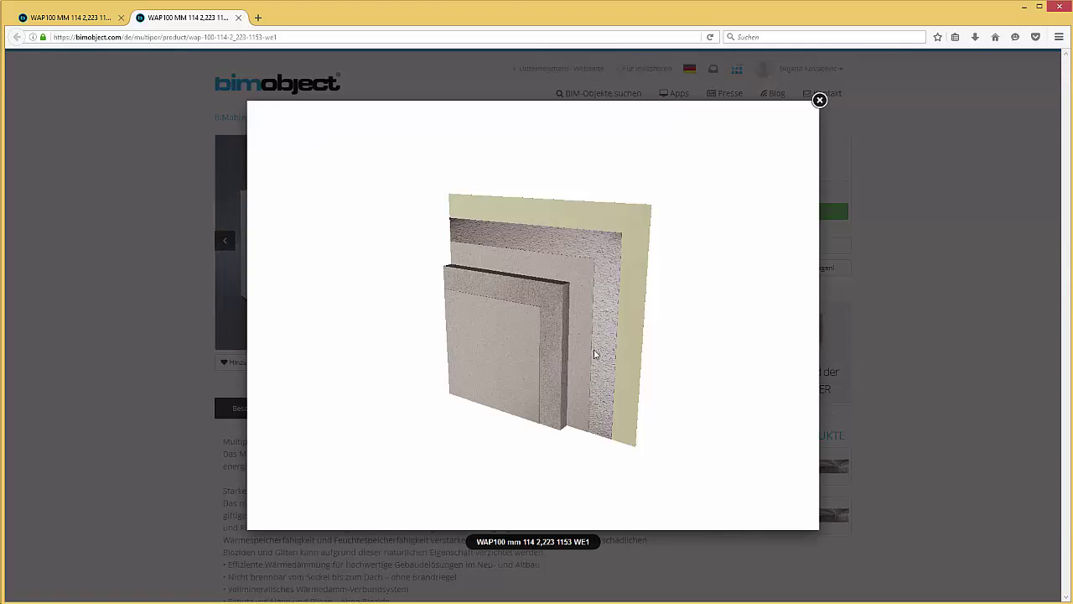
mouse_move(595, 355)
left_mouse_down()
mouse_move(561, 357)
mouse_move(642, 350)
mouse_move(653, 329)
mouse_move(674, 343)
mouse_move(623, 359)
mouse_move(585, 345)
left_mouse_up()
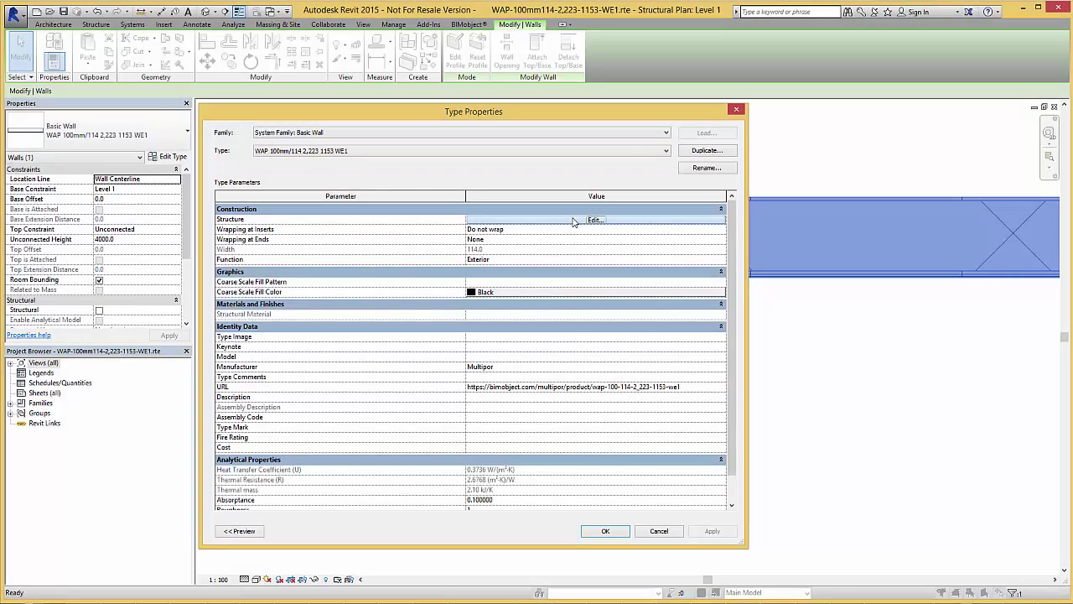
Review the 114.0 mm layer structure and Multipor WAP-0,045 insulation, then close both dialogs
left_click(594, 220)
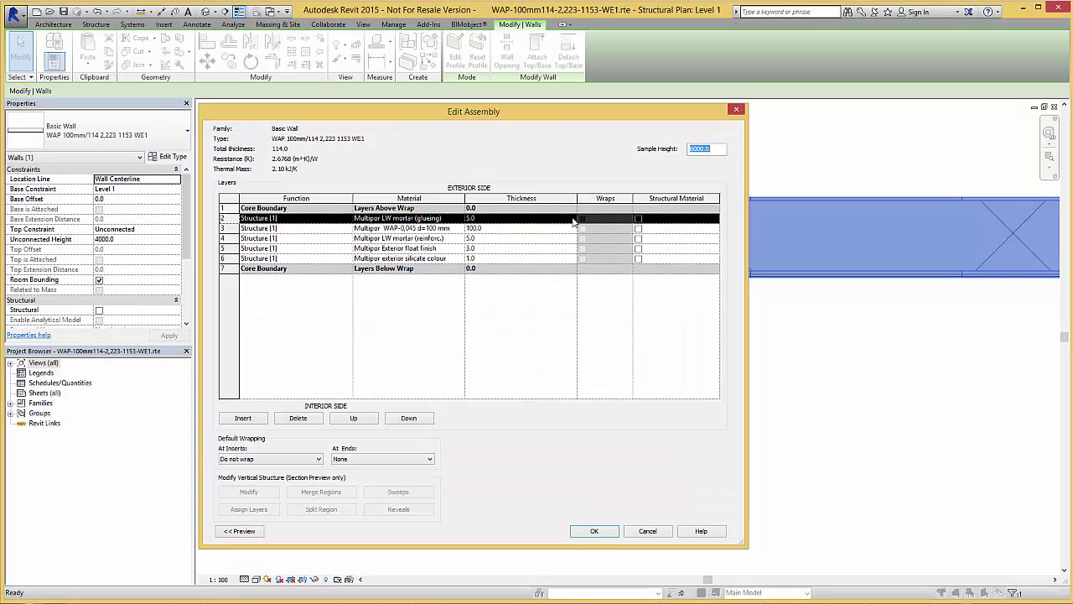
left_click(462, 232)
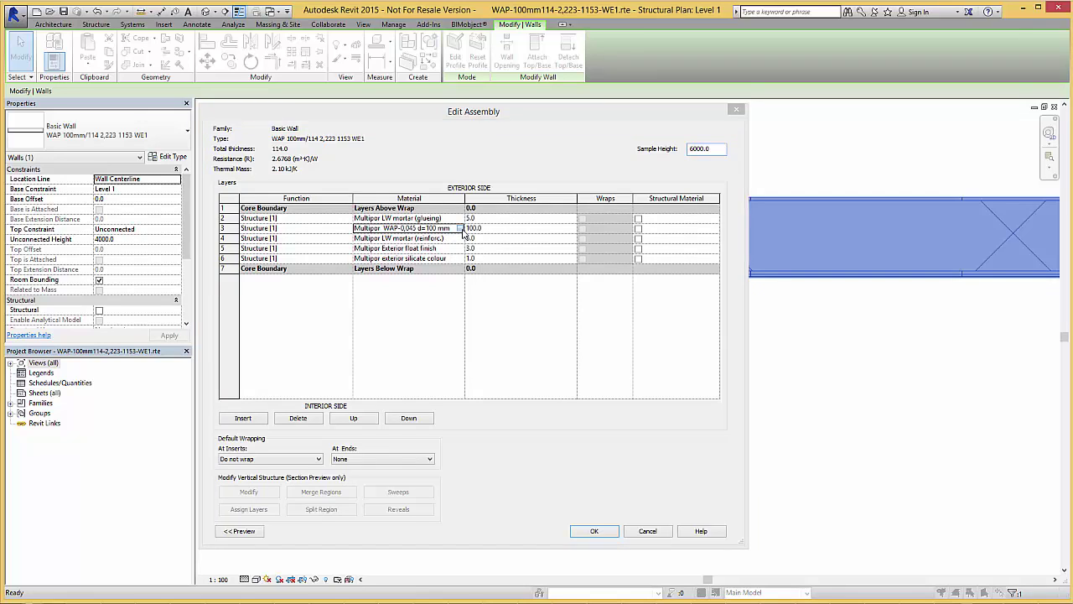
left_click(737, 110)
left_click(740, 110)
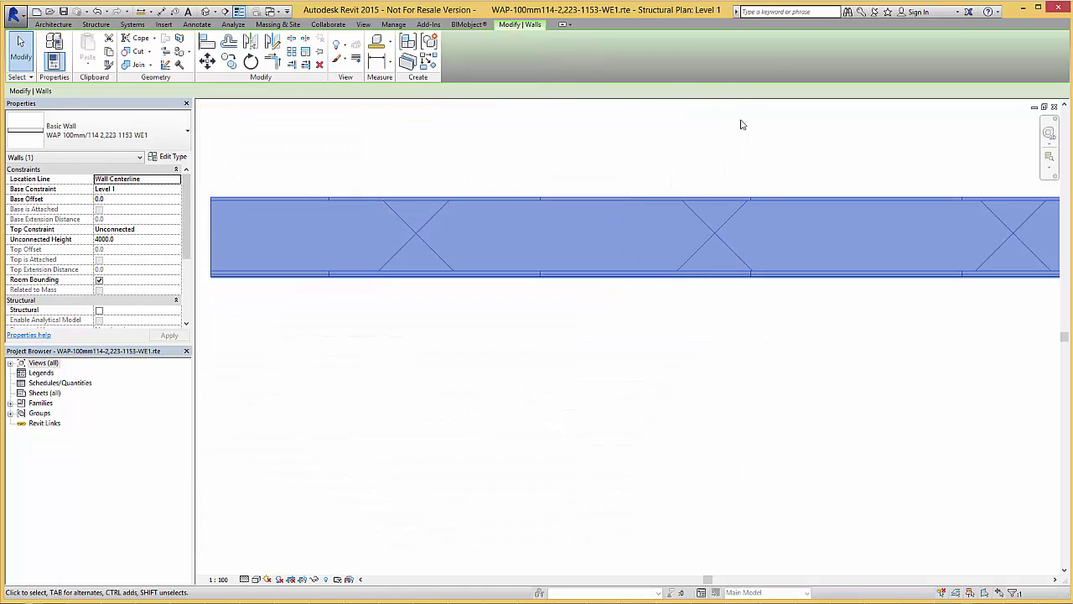
scroll(568, 257, "down", 4)
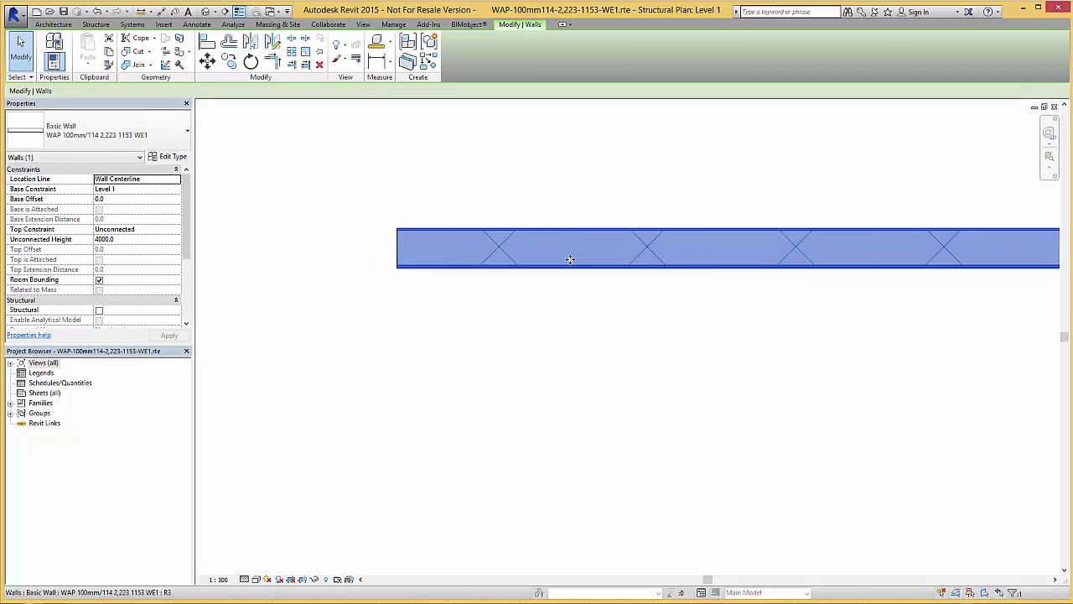